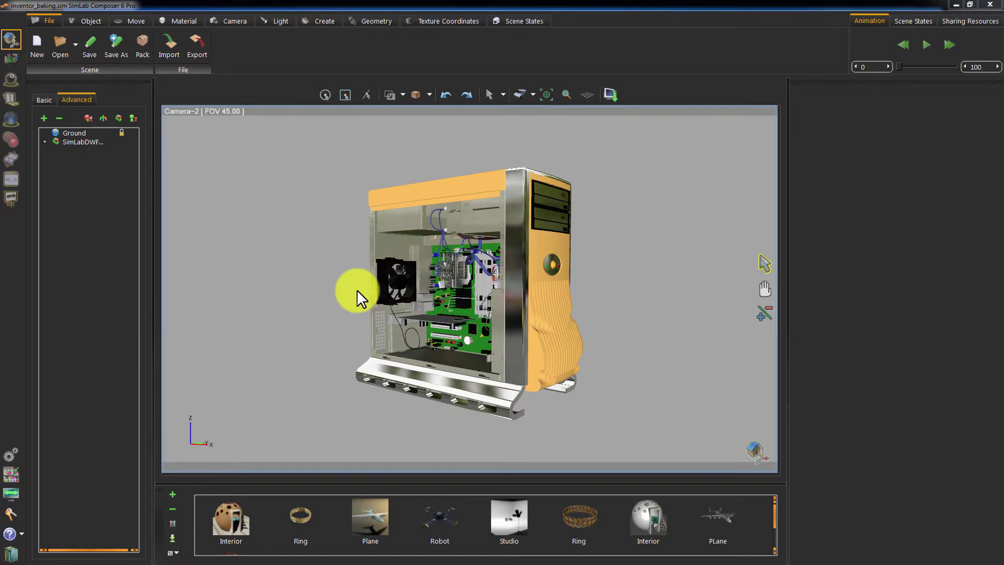
Step: Inspect the PC case assembly, examining the materials and tree entries of the front panel and an internal component
mouse_move(357, 290)
left_mouse_down()
mouse_move(290, 288)
mouse_move(352, 300)
mouse_move(341, 295)
left_mouse_up()
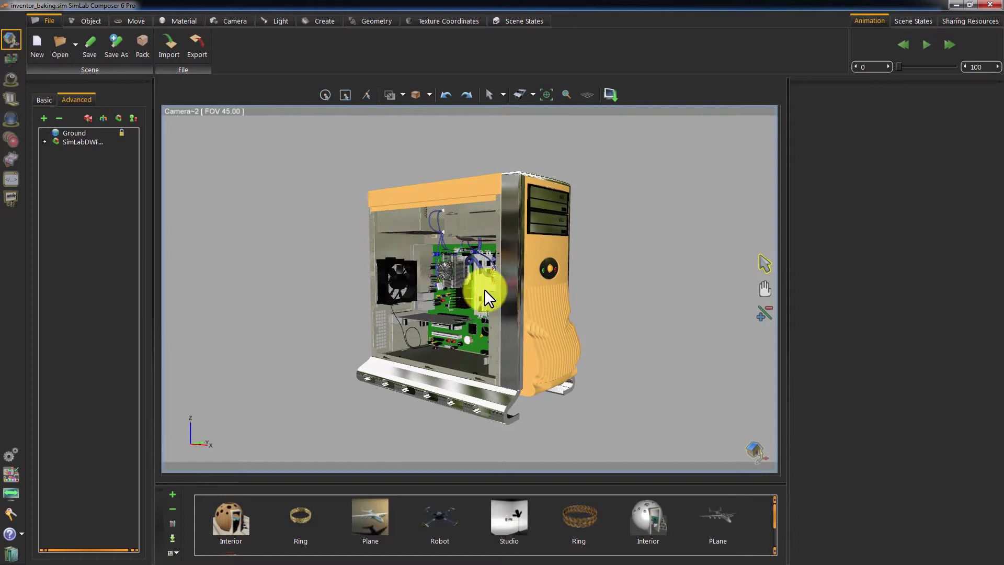
left_click(541, 279)
left_click_drag(545, 283, 574, 274)
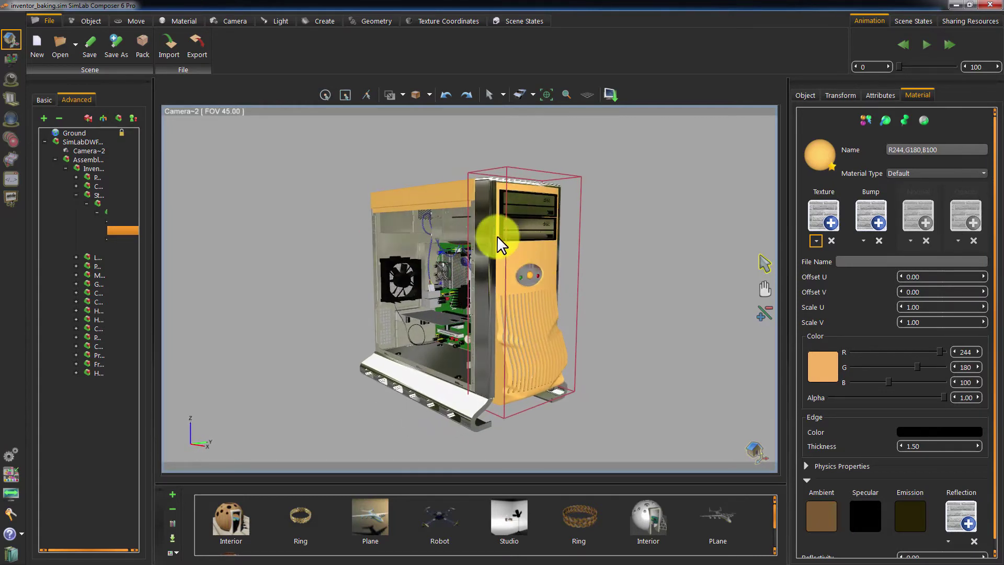
left_click(442, 268)
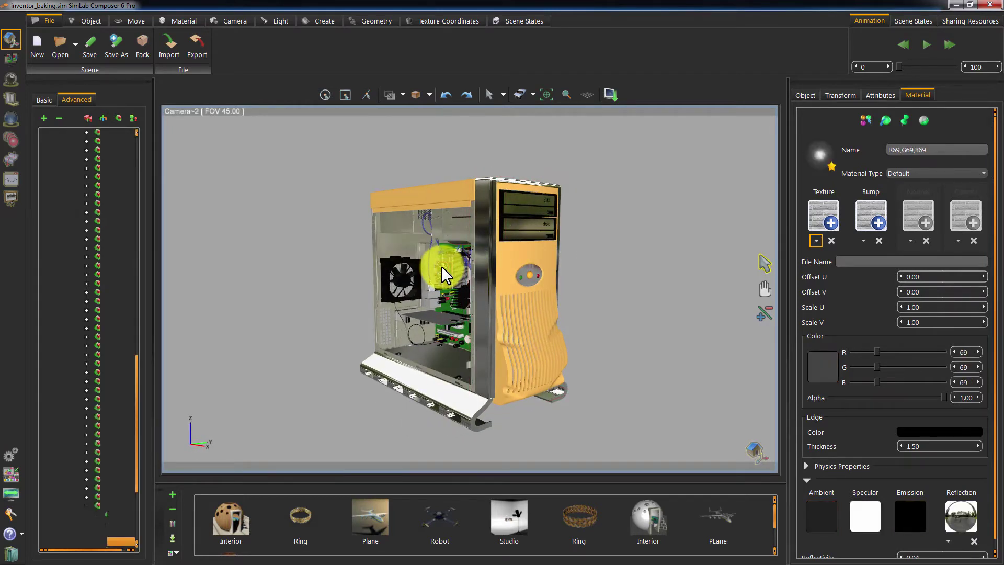
scroll(78, 141, "up", 15)
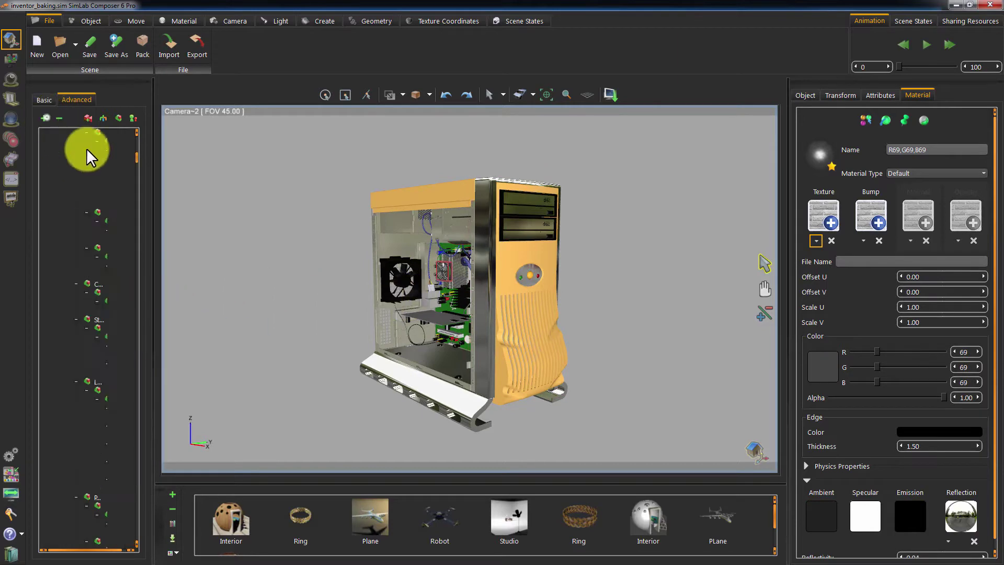
mouse_move(153, 174)
left_mouse_down()
mouse_move(248, 175)
mouse_move(233, 139)
mouse_move(234, 471)
mouse_move(238, 162)
mouse_move(250, 164)
mouse_move(166, 176)
left_mouse_up()
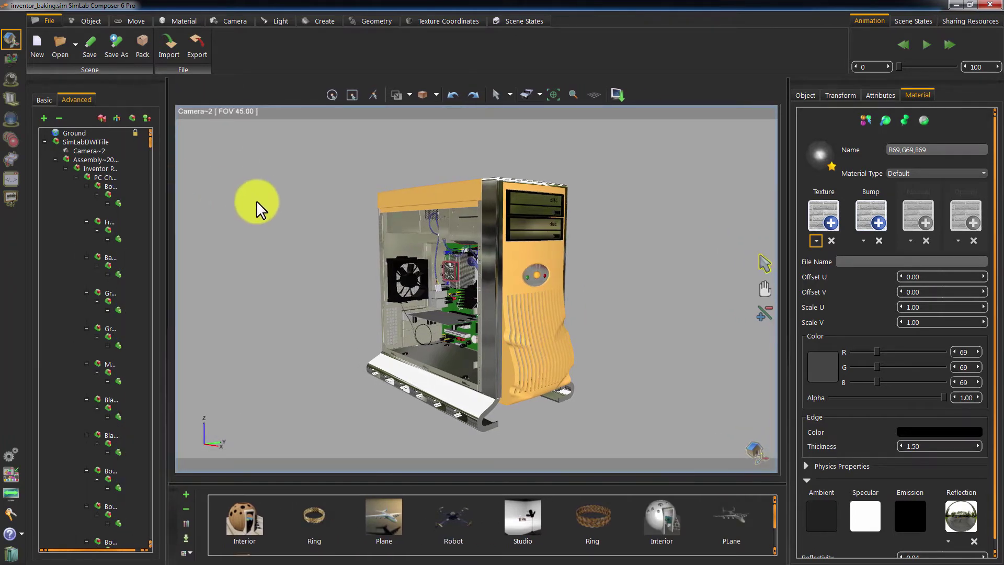
Step: Review the list of materials used in the scene, then close it
left_click(51, 101)
left_click(174, 23)
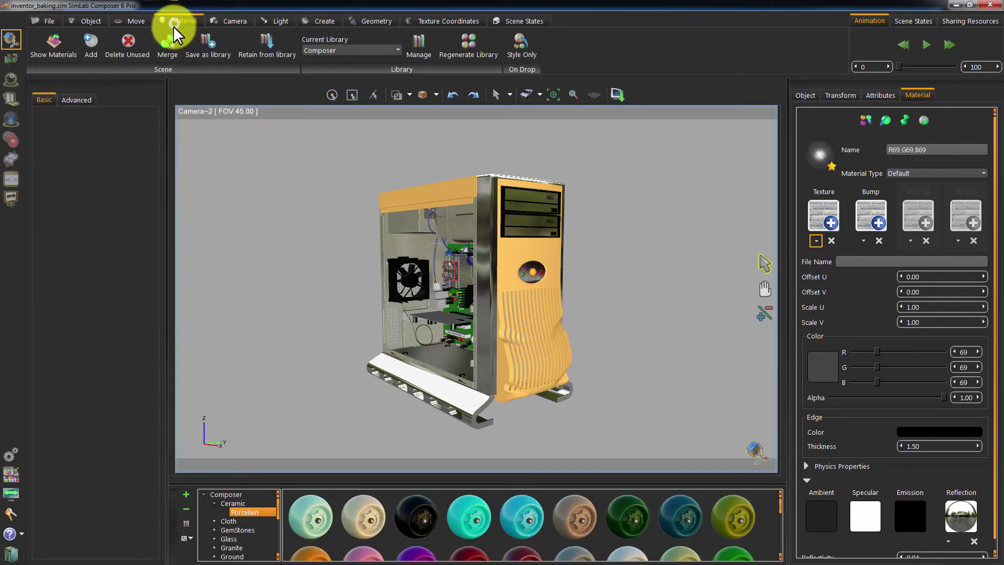
left_click(69, 54)
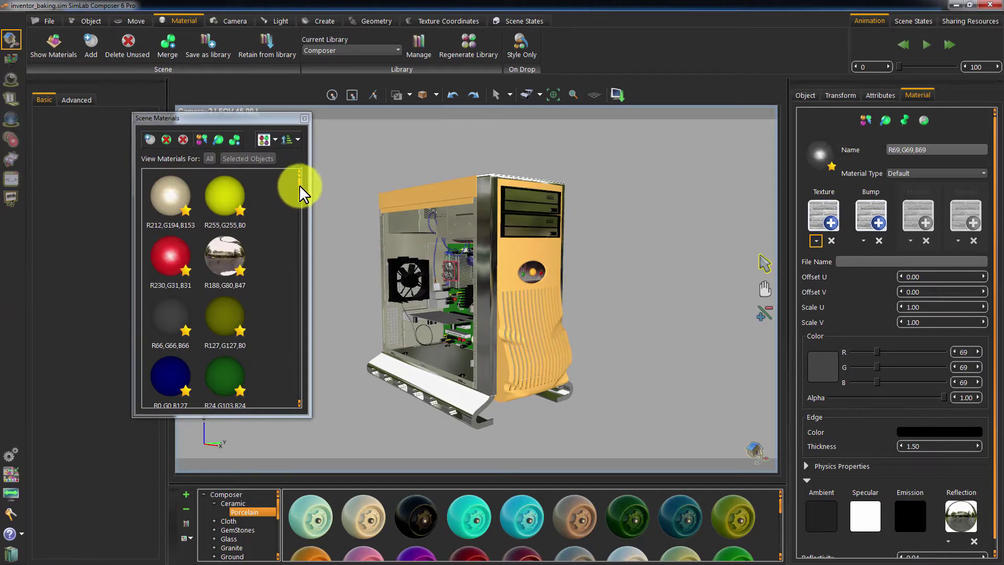
mouse_move(299, 184)
left_mouse_down()
mouse_move(290, 296)
mouse_move(304, 377)
mouse_move(310, 235)
mouse_move(297, 164)
left_mouse_up()
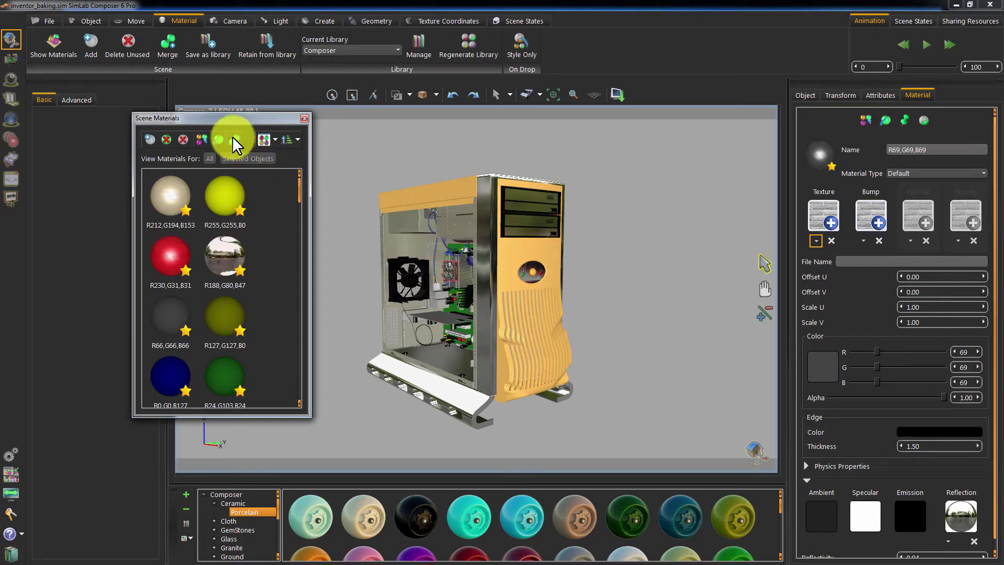
left_click(304, 119)
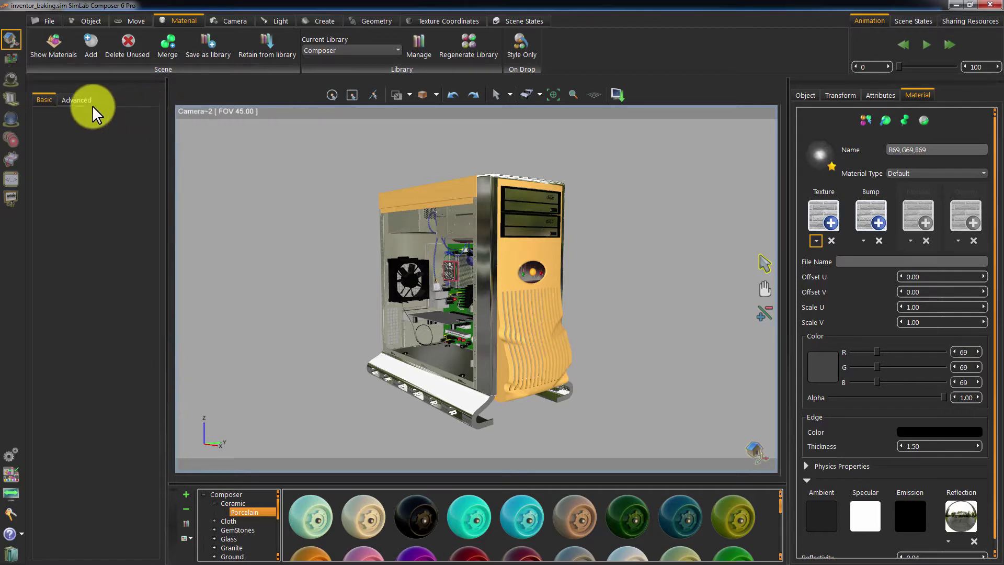
Step: Select the whole SimLabDWFFile assembly and check its object, vertex and polygon counts
left_click(79, 101)
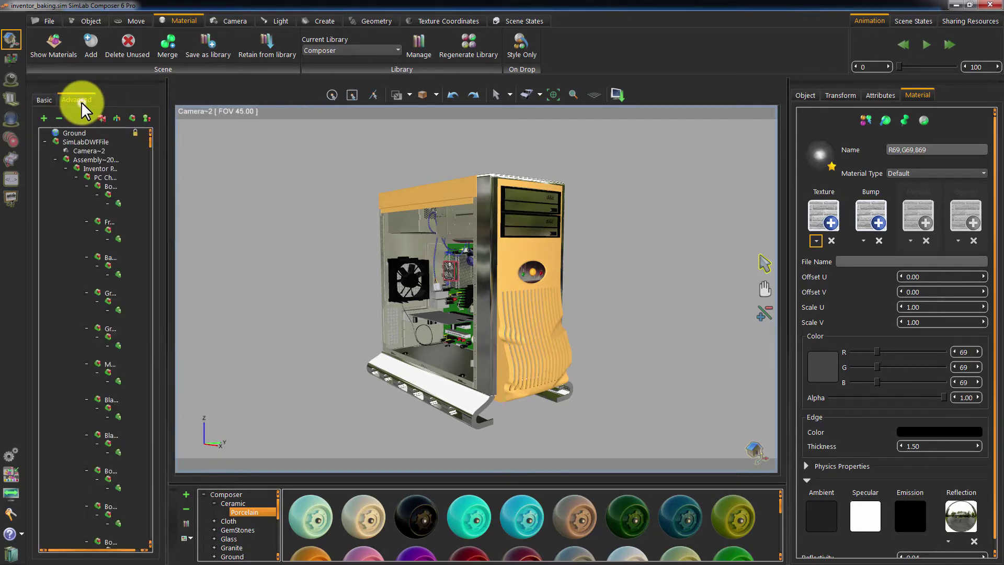
left_click(45, 142)
left_click(79, 138)
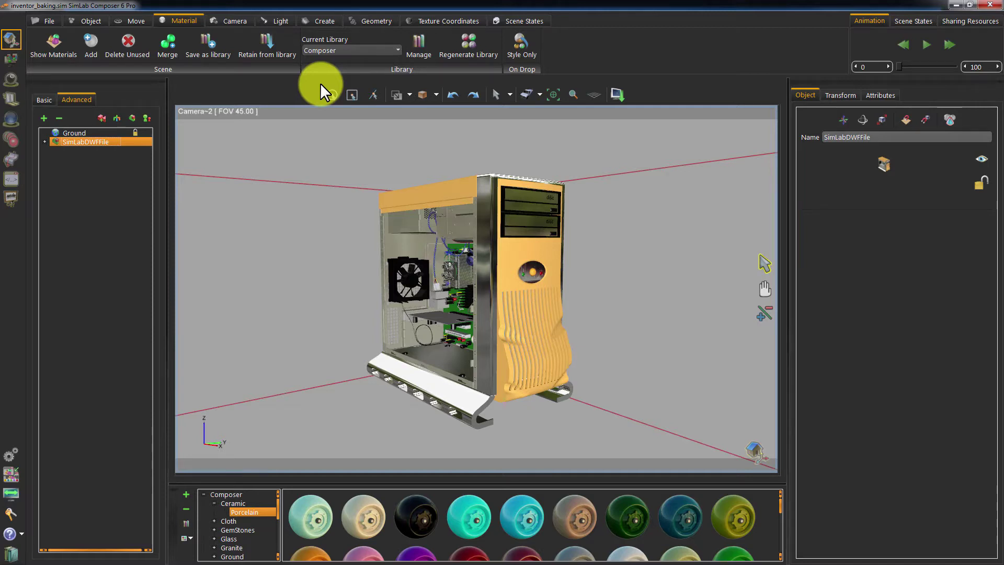
left_click(367, 16)
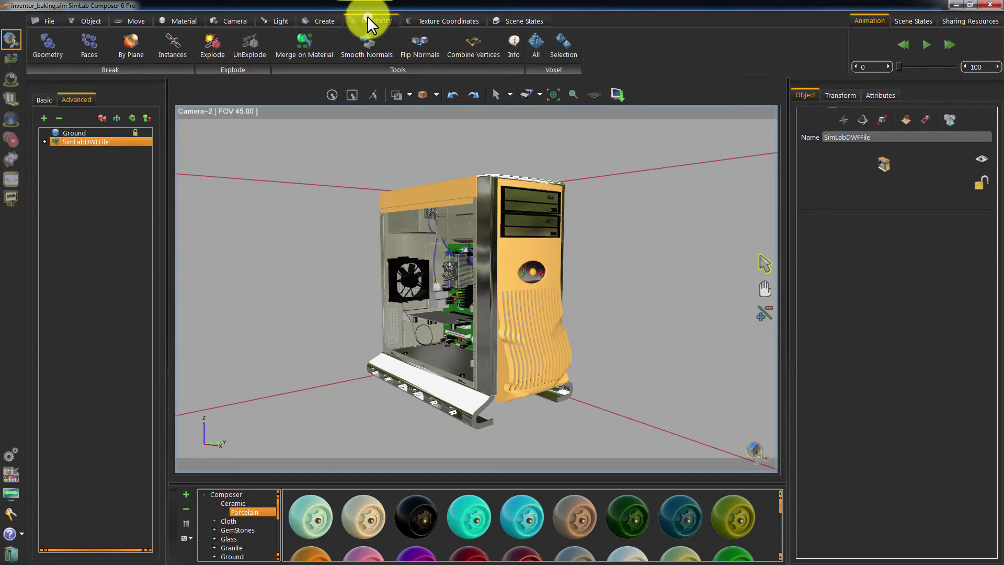
left_click(512, 38)
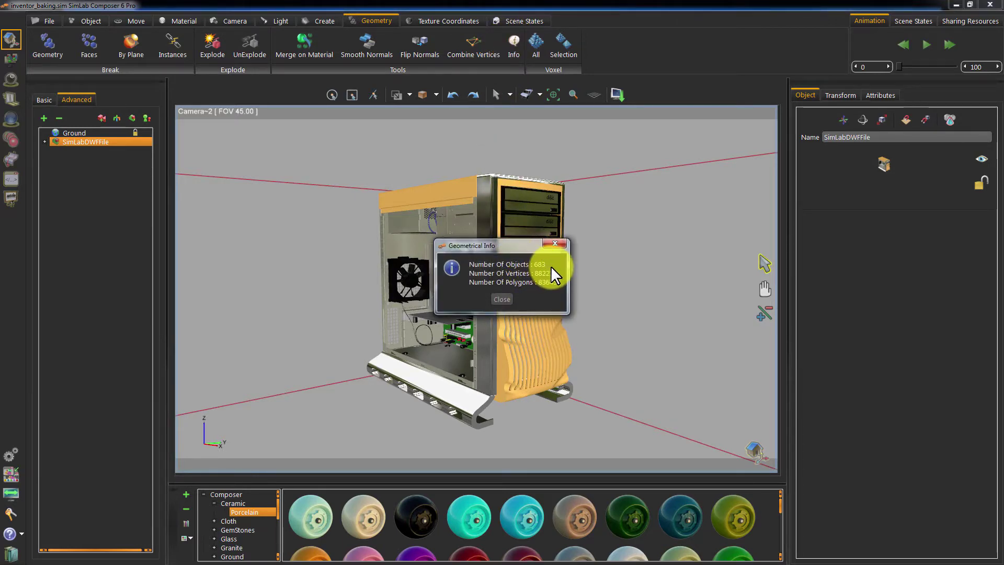
left_click(505, 298)
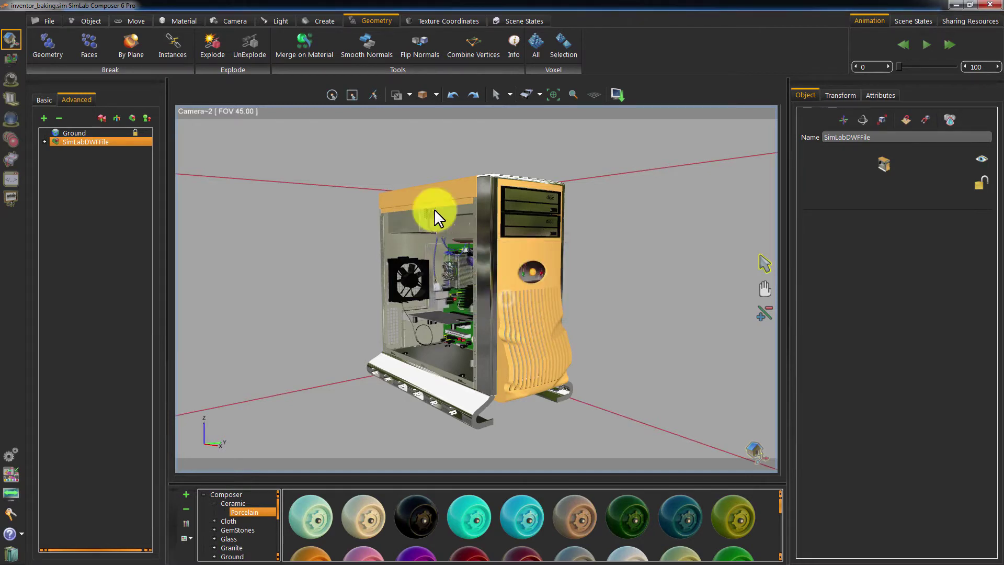
Step: Merge the SimLabDWFFile geometry by material and check its geometry info again
left_click(300, 52)
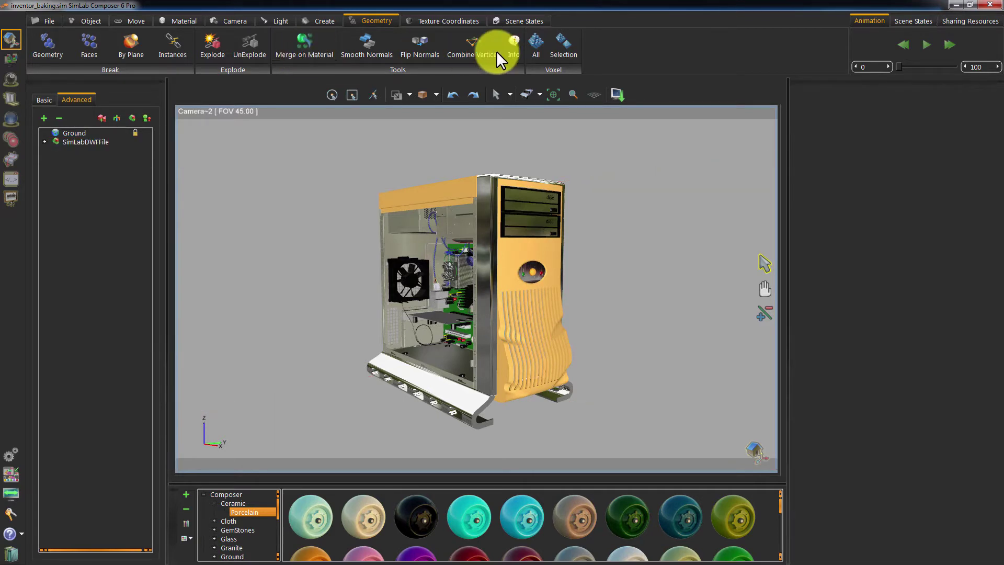
left_click(97, 141)
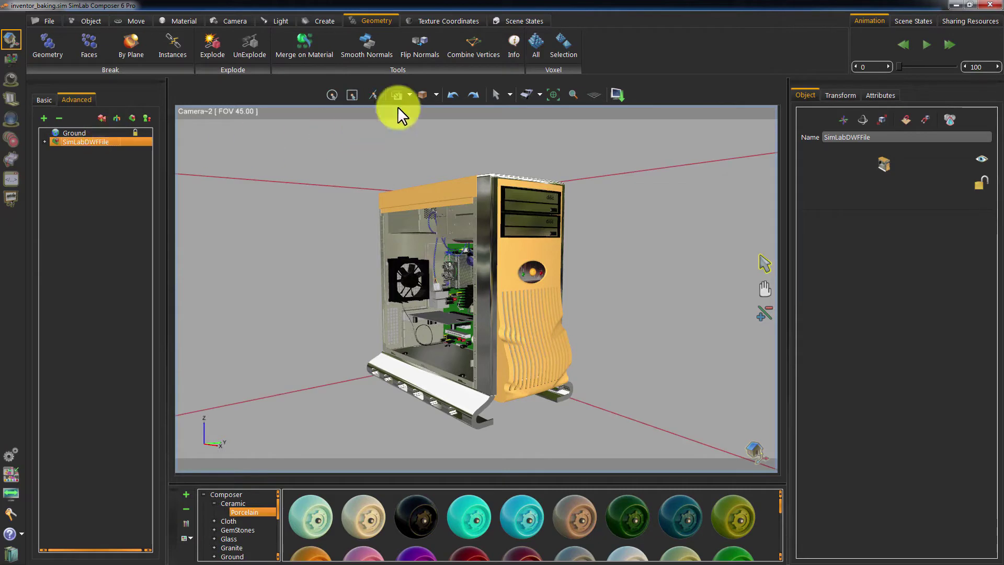
left_click(508, 48)
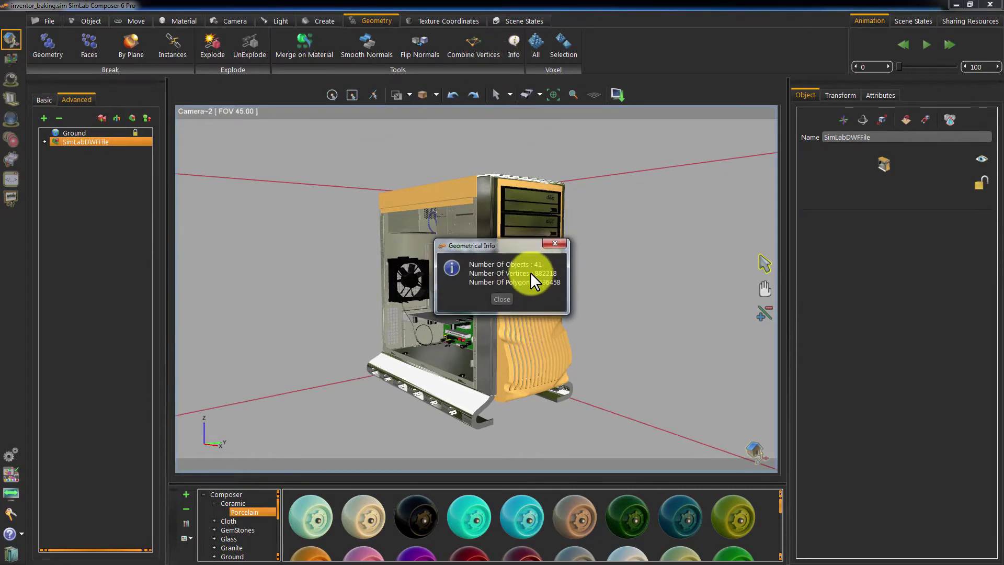
left_click(507, 295)
left_click(504, 147)
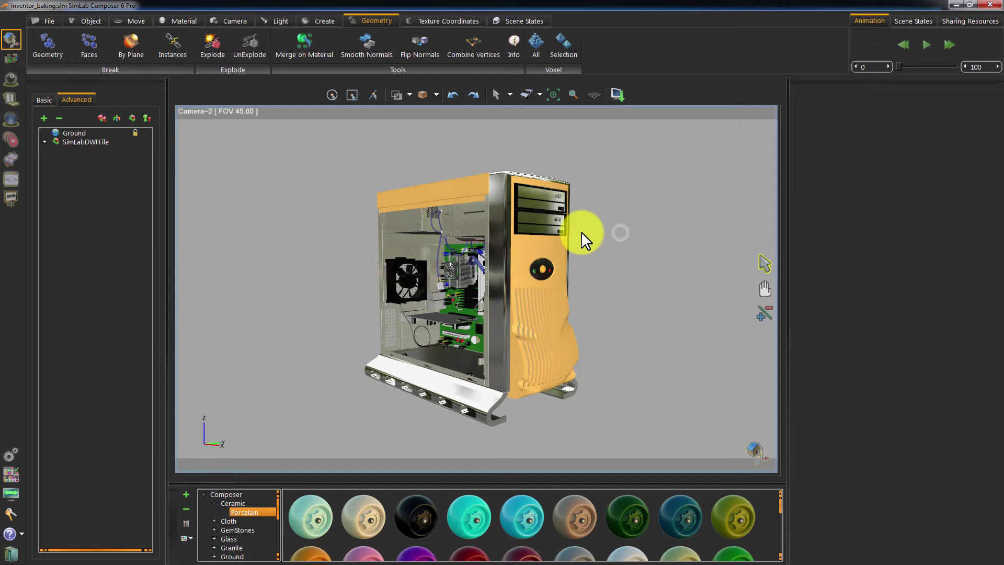
Step: Start real-time rendering and give the case's front panel a Plastic material in deep orange (RGB 244, 144, 28)
left_click(12, 79)
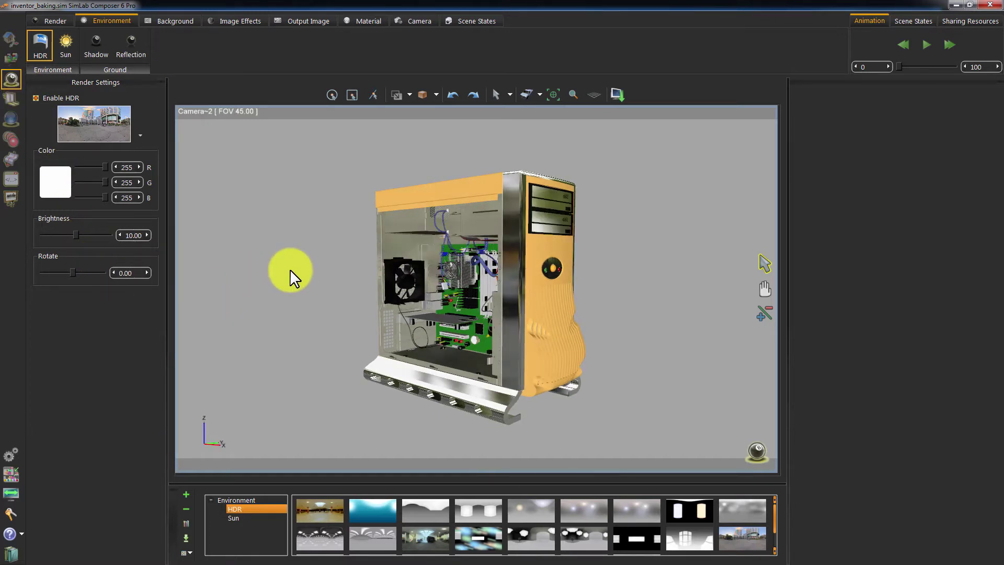
key("r")
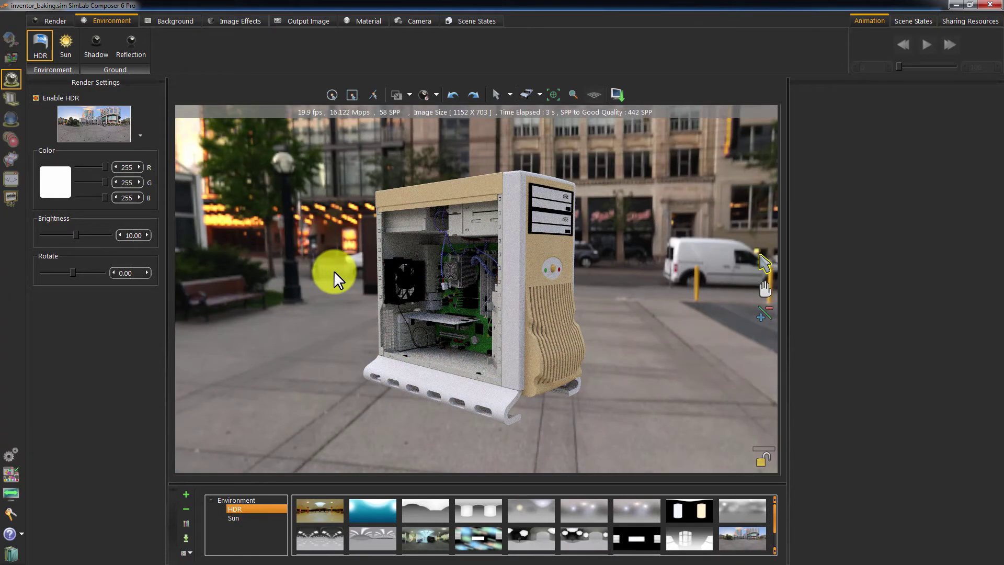
left_click(544, 277)
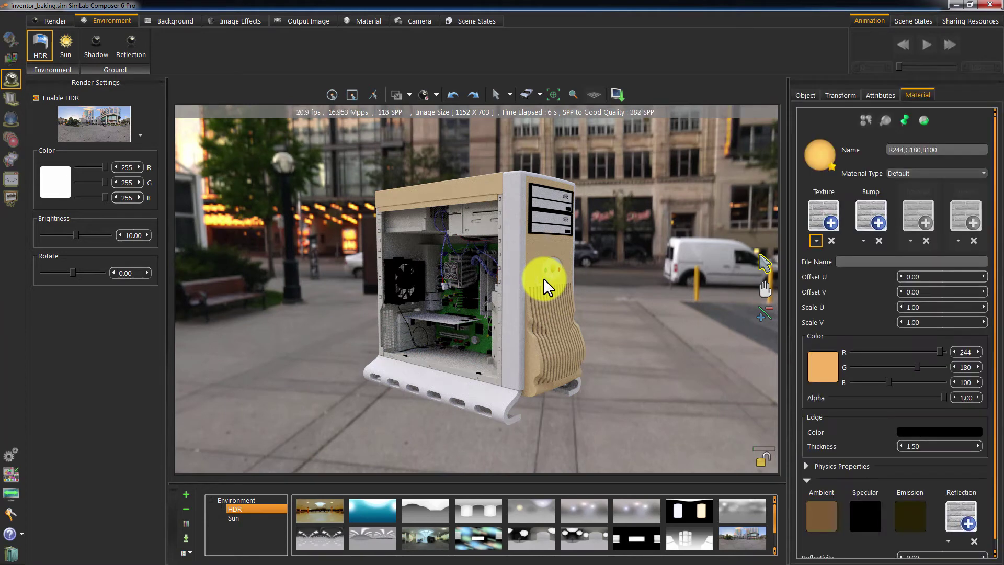
left_click(911, 173)
left_click(903, 254)
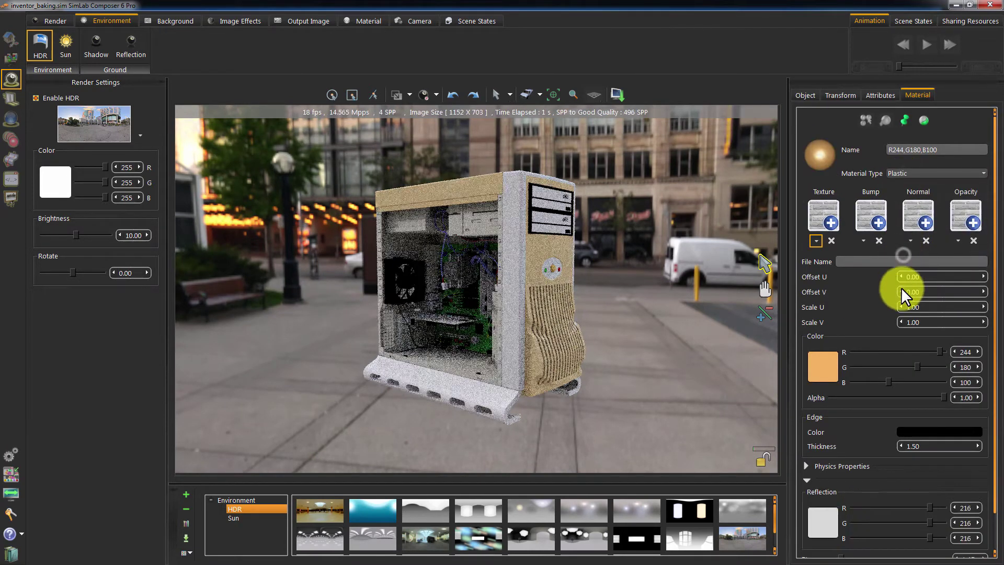
left_click(826, 368)
left_click_drag(610, 236, 599, 212)
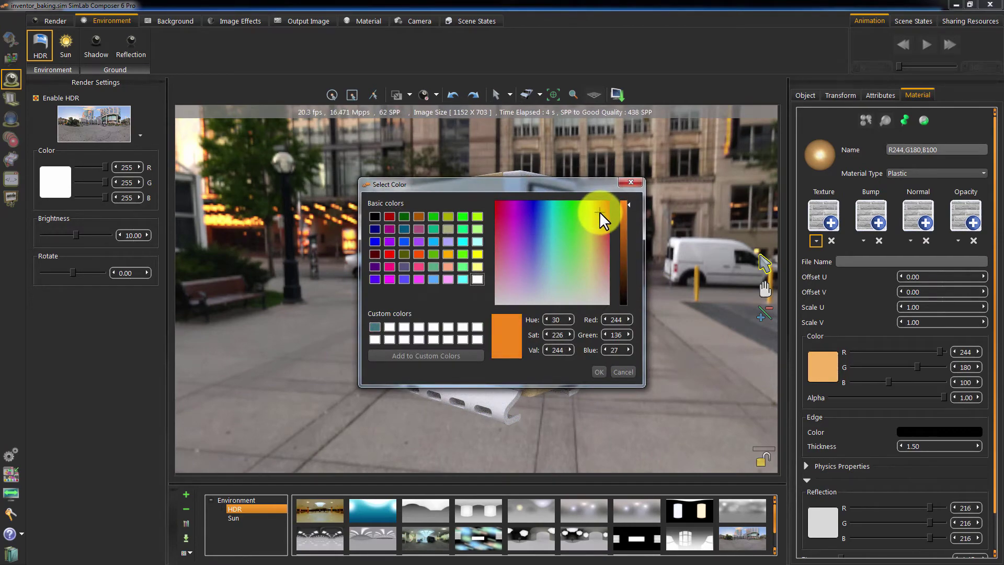
left_click(599, 371)
Step: Set the material type of the case's light metallic outer frame to Plastic
left_click_drag(646, 281, 578, 262)
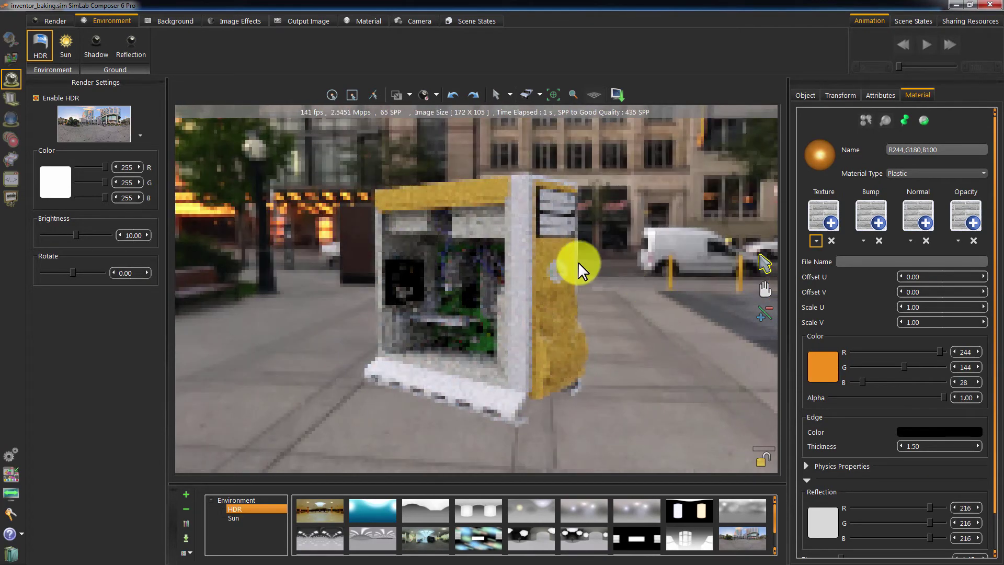
left_click(528, 240)
left_click(930, 173)
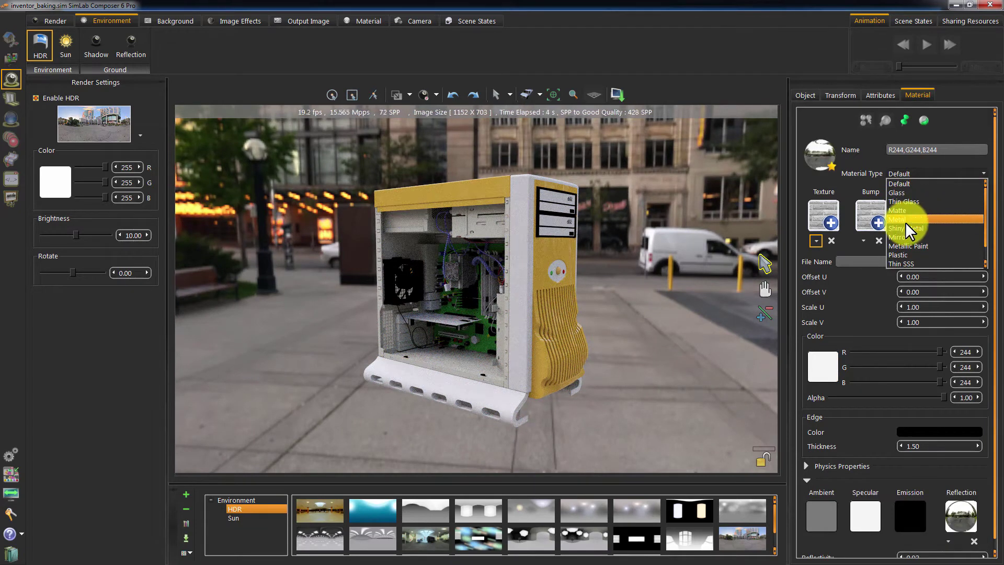
left_click(898, 255)
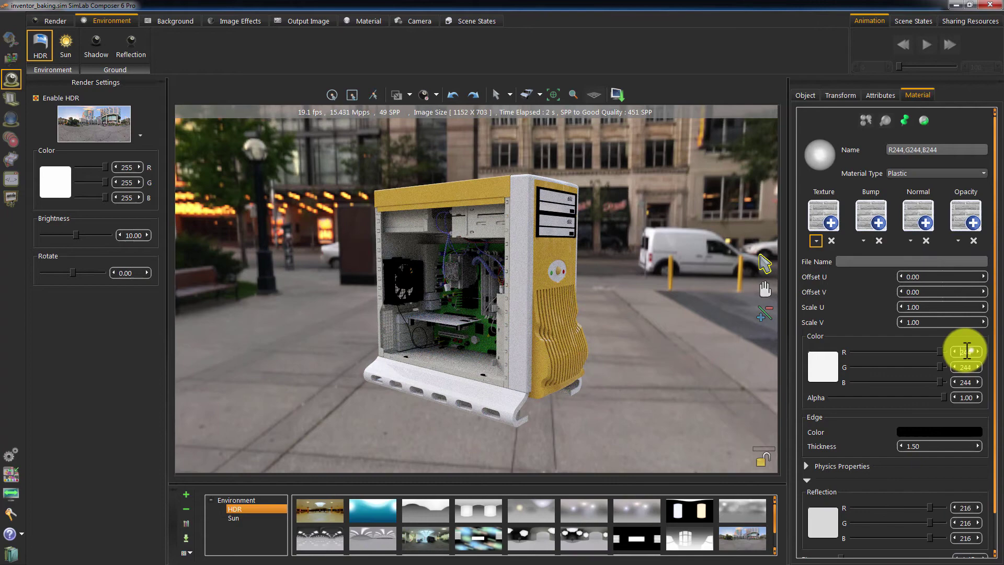
Step: Set the outer frame's material color to RGB 50, 50, 50
type("50")
key("Tab")
type("50")
key("Tab")
type("50")
key("Return")
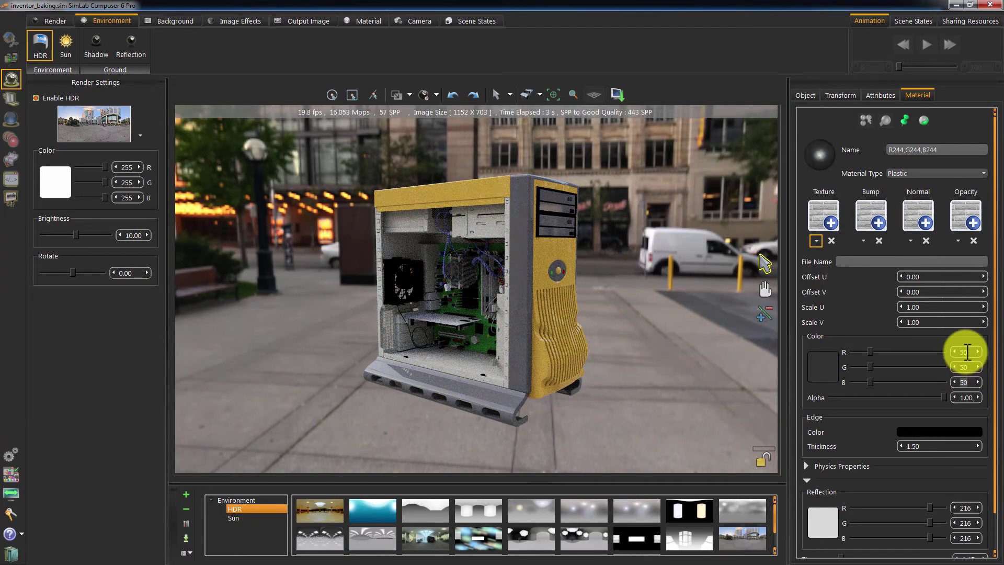
Step: Darken the outer frame's material color to RGB 20, 20, 20
double_click(967, 351)
type("20")
key("Tab")
type("20")
key("Tab")
type("20")
key("Return")
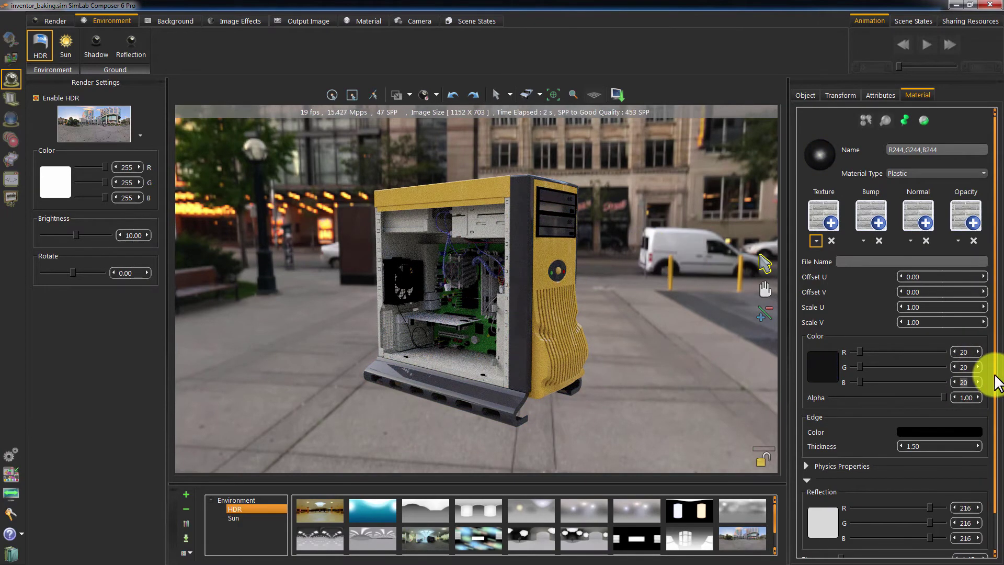
Step: Make the inner chassis material Plastic in pure white (RGB 255, 255, 255) with a roughness of 0.12
scroll(847, 539, "down", 2)
left_click(466, 386)
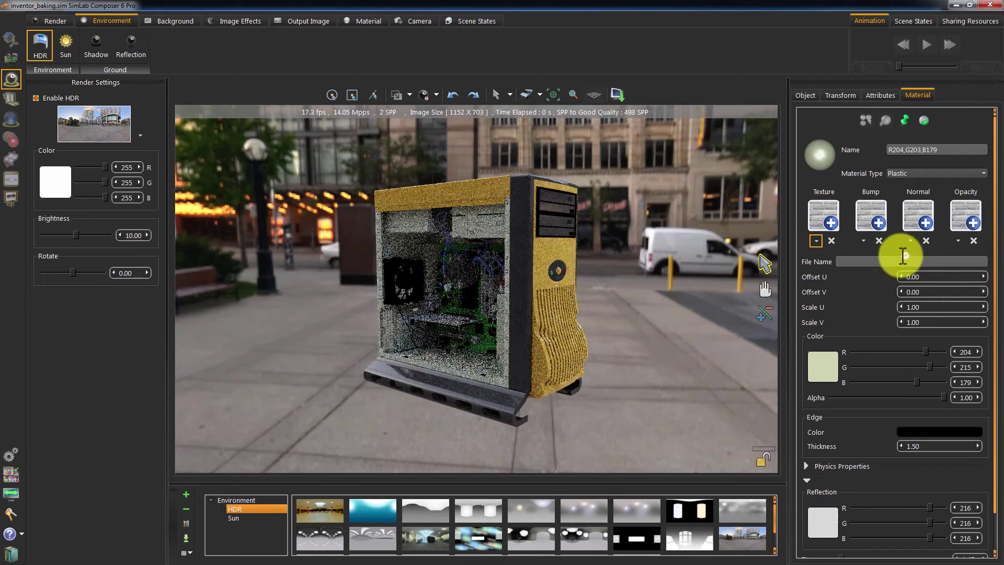
left_click_drag(917, 383, 954, 347)
left_click(924, 352)
scroll(986, 385, "down", 2)
left_click(857, 534)
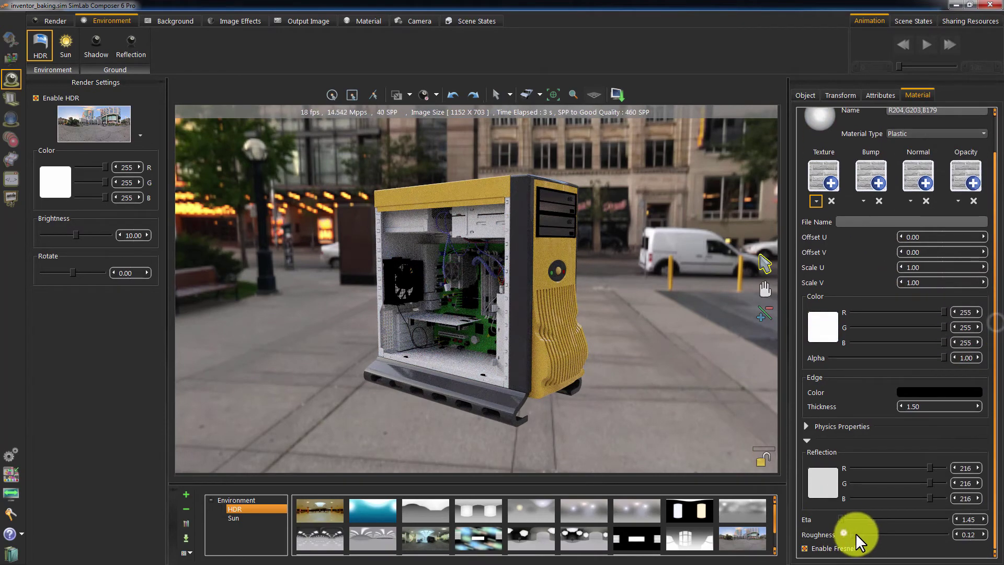
Step: Set the black R0,G0,B0 material to Plastic and stop the real-time rendering
left_click(542, 375)
left_click(912, 162)
left_click(903, 244)
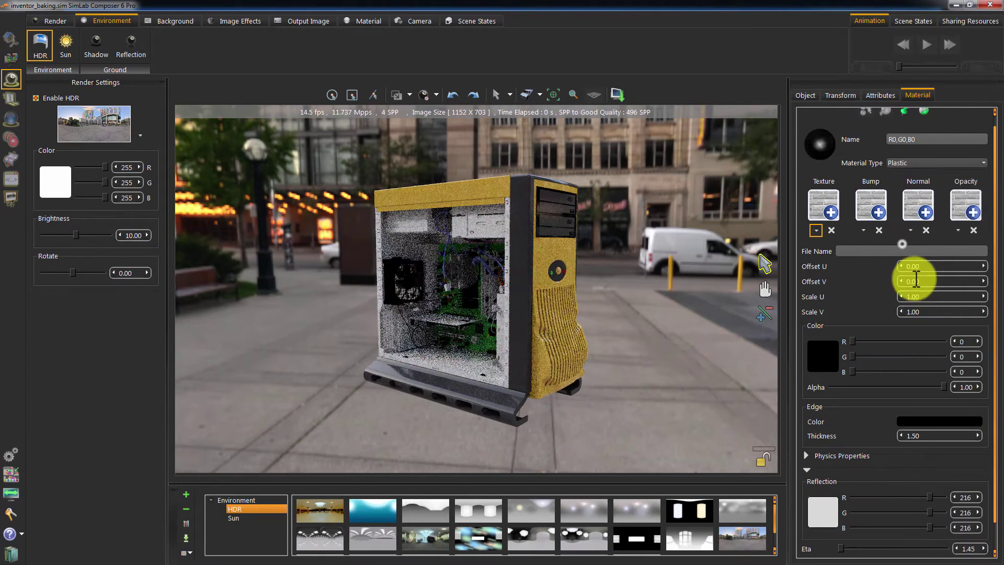
left_click_drag(645, 213, 597, 234)
key("Escape")
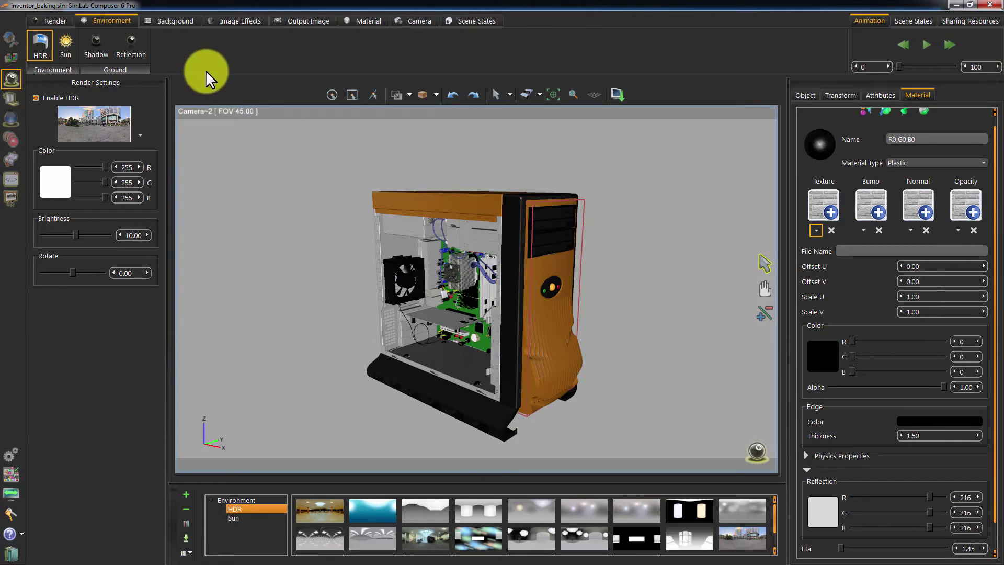
Step: Return to the scene tree, collapse it and select the whole SimLabDWFFile assembly
left_click(12, 42)
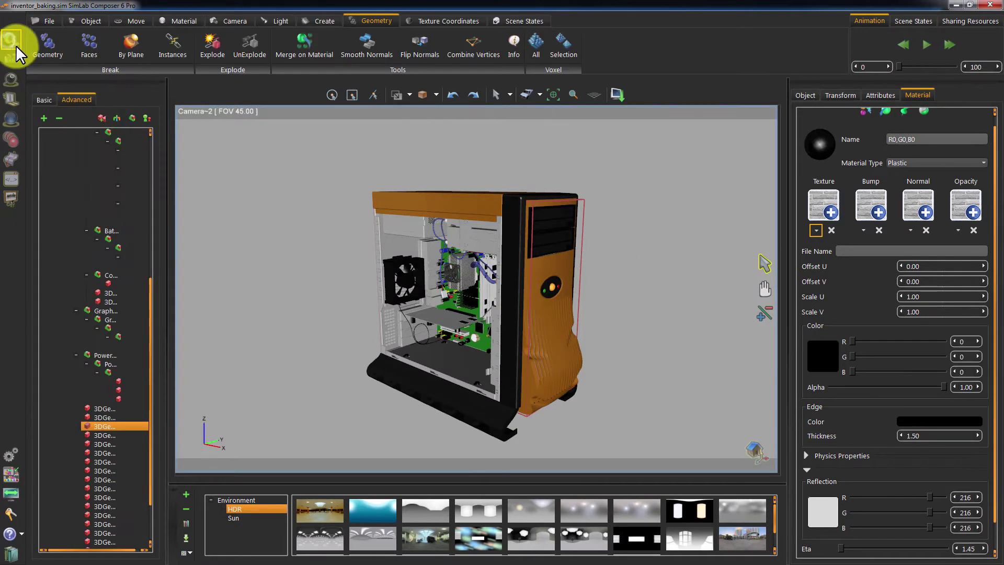
left_click(59, 117)
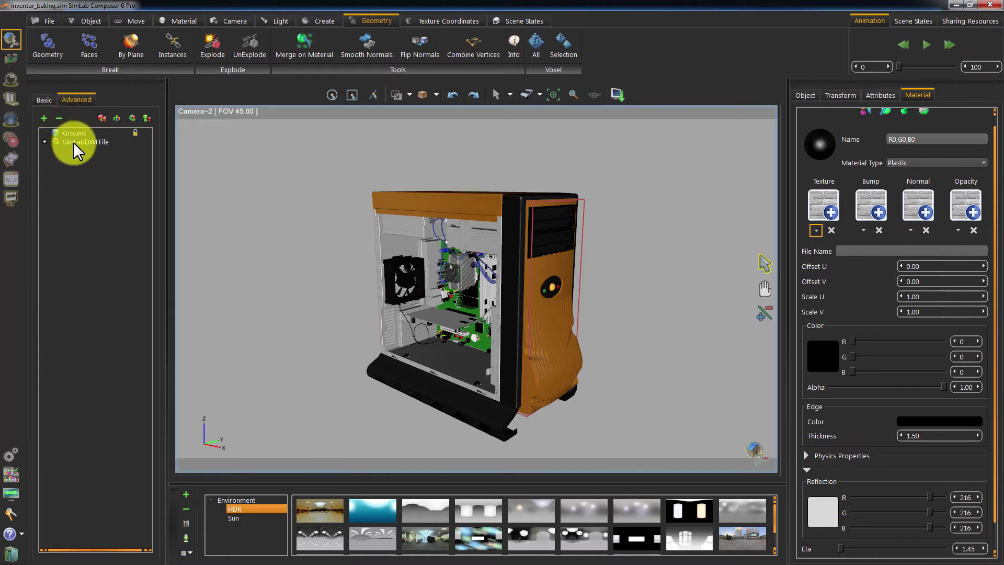
left_click(73, 142)
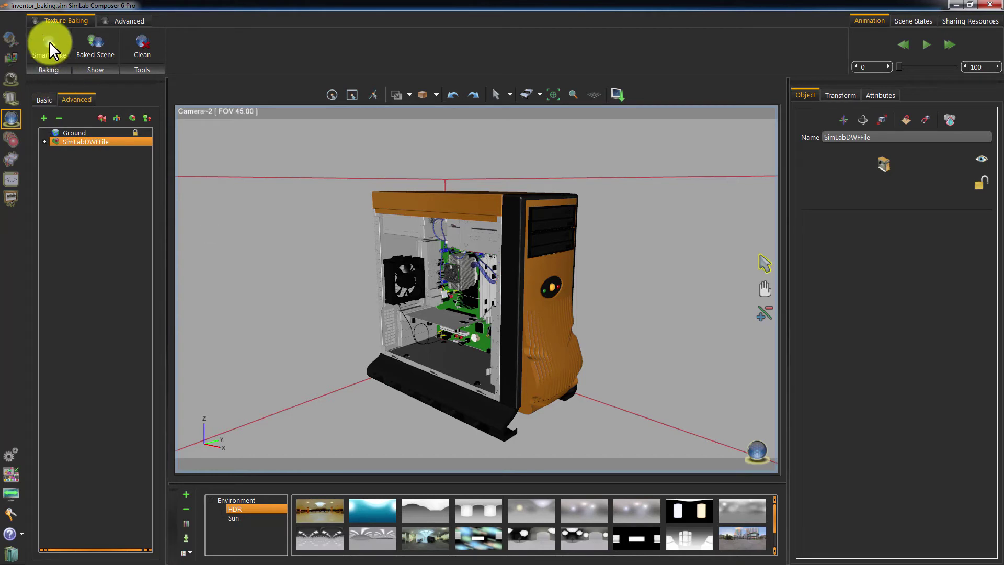
Step: Start a Smart Bake of the selected assembly with a minimum texture size of 128 and a maximum of 2048
left_click(49, 42)
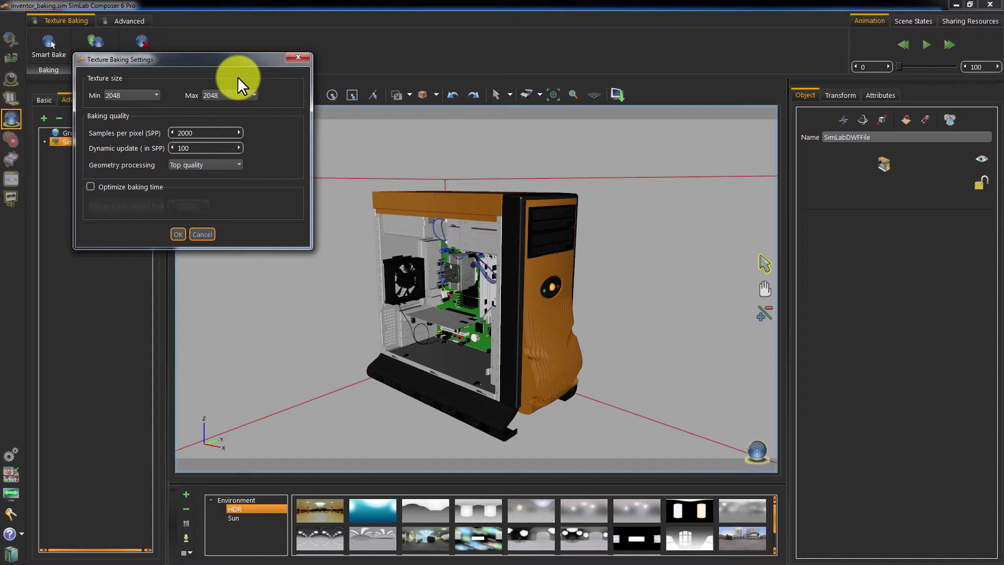
left_click(139, 93)
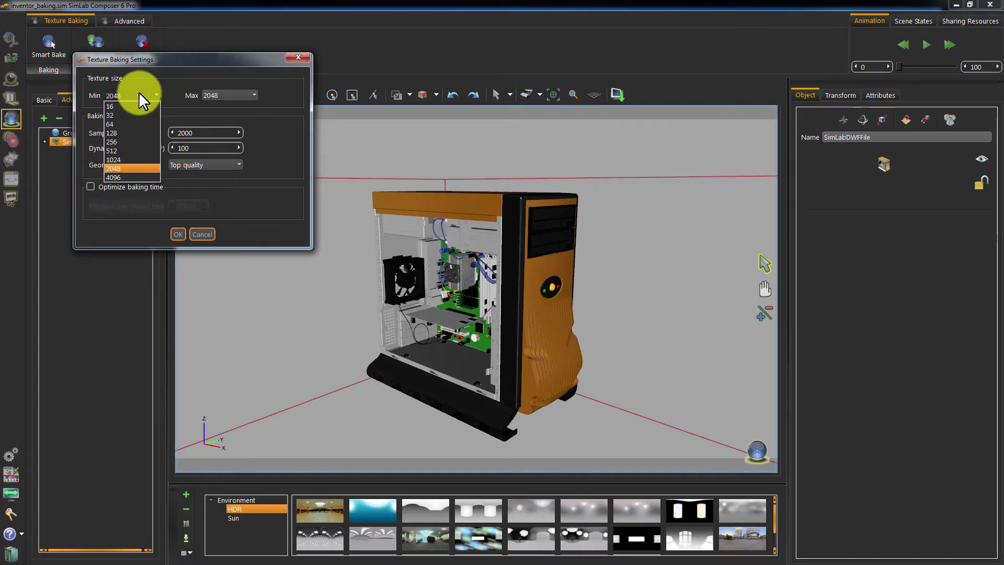
left_click(139, 92)
left_click(139, 92)
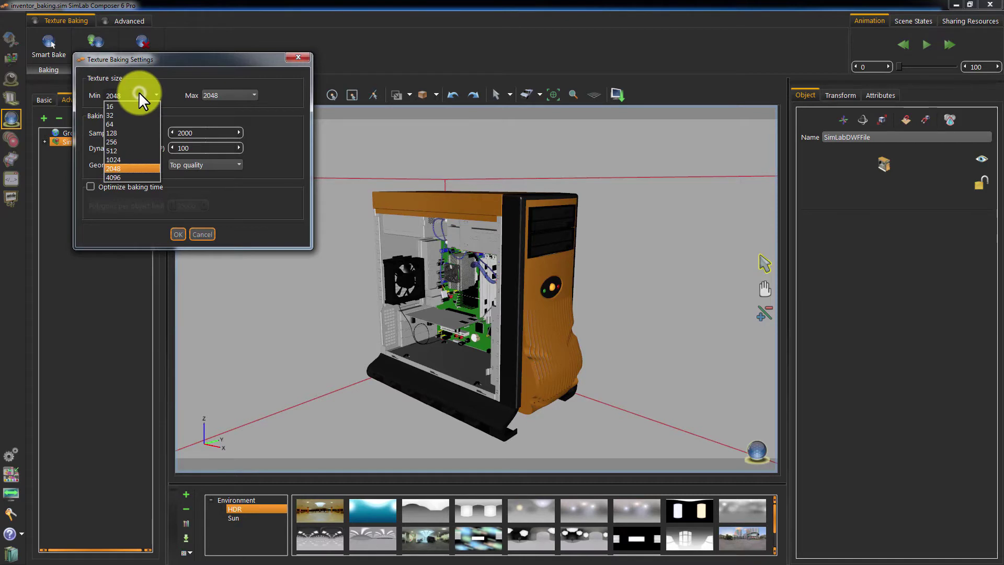
left_click(125, 133)
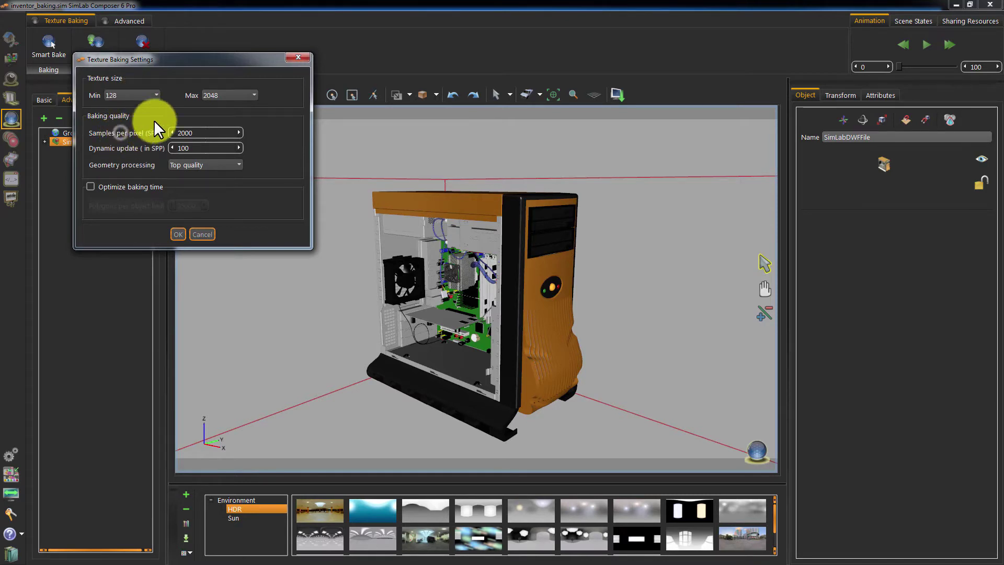
left_click(221, 92)
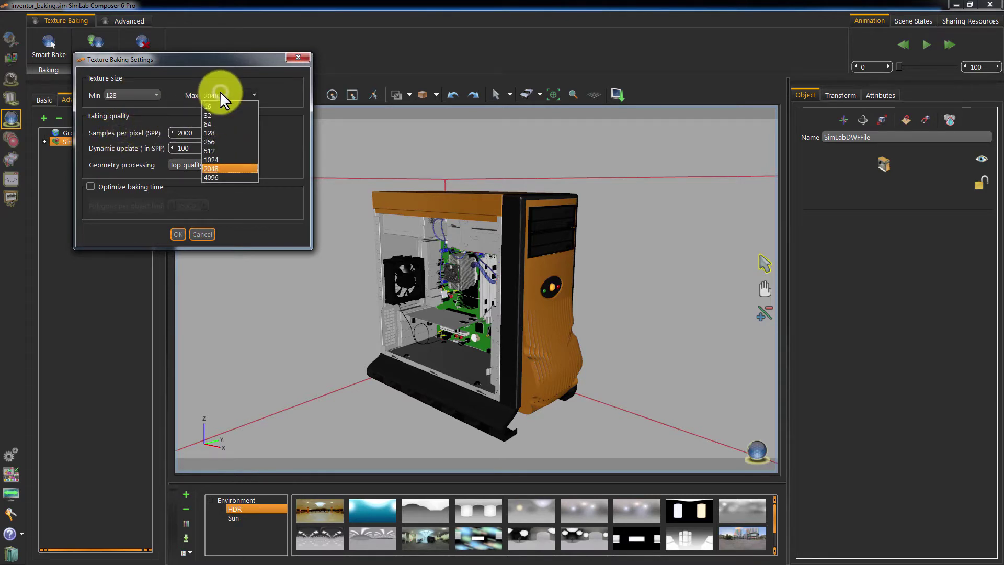
left_click(222, 168)
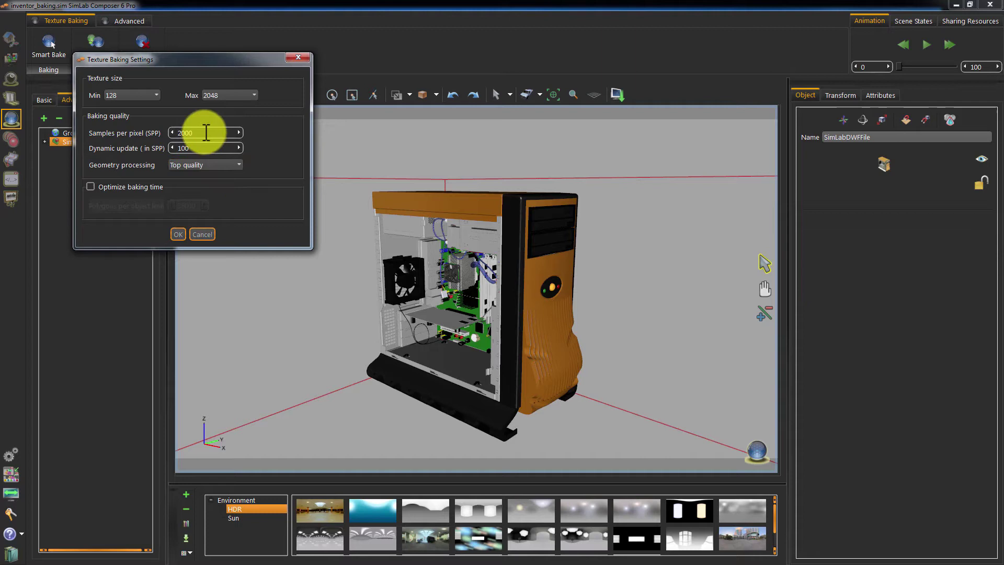
Step: Set the bake to 500 samples per pixel with Fast geometry processing and run it
left_click_drag(207, 132, 157, 134)
type("500")
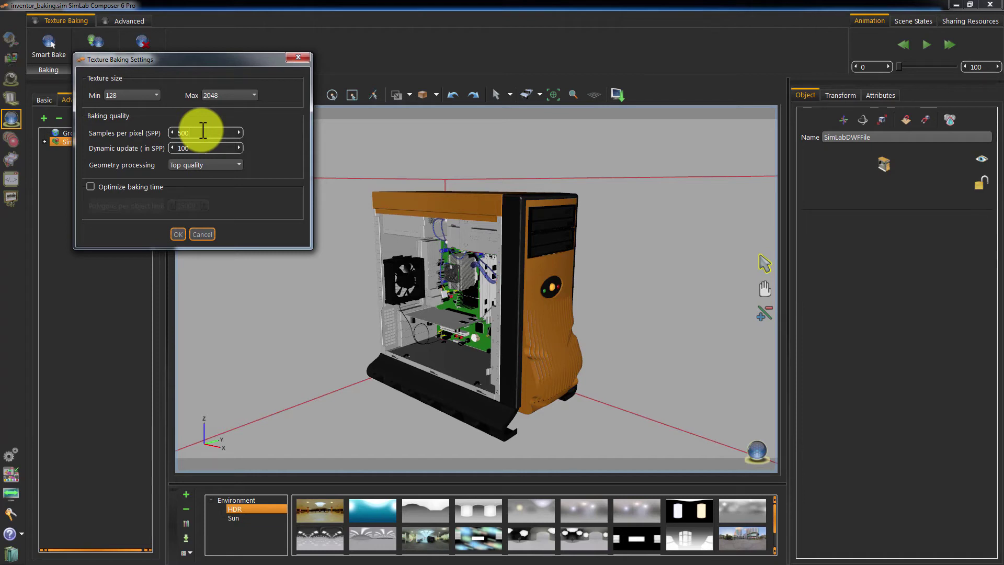
left_click(214, 165)
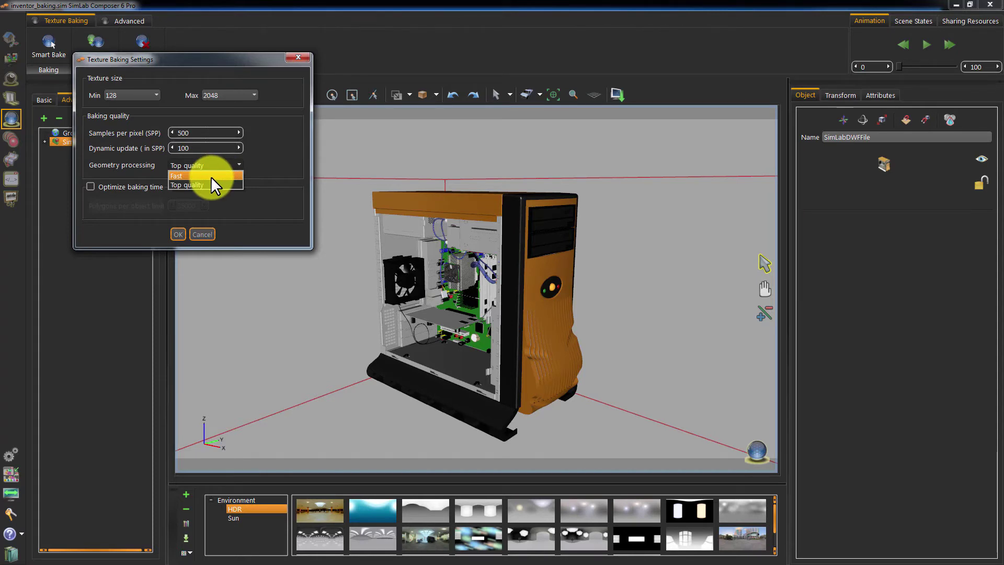
left_click(211, 177)
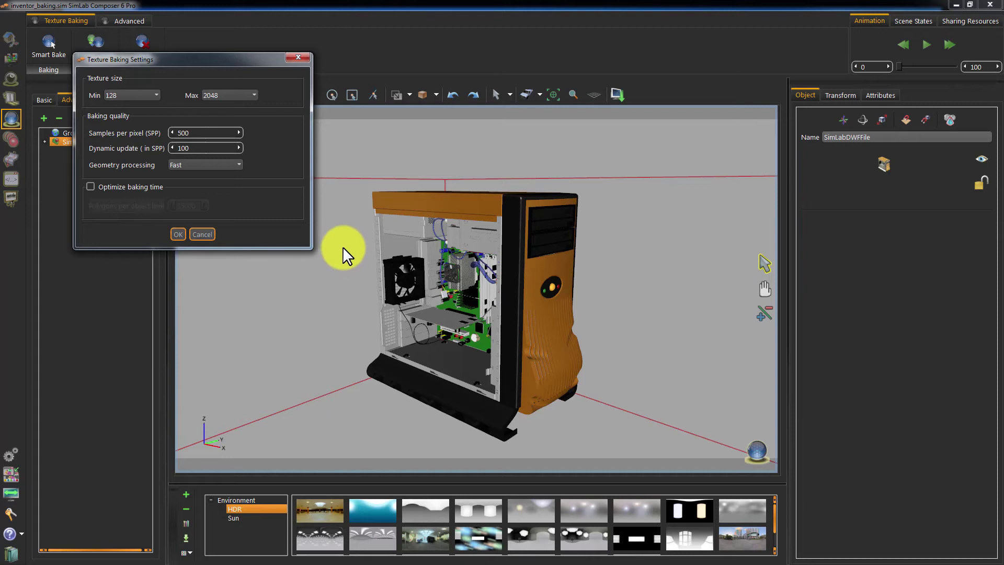
left_click(175, 232)
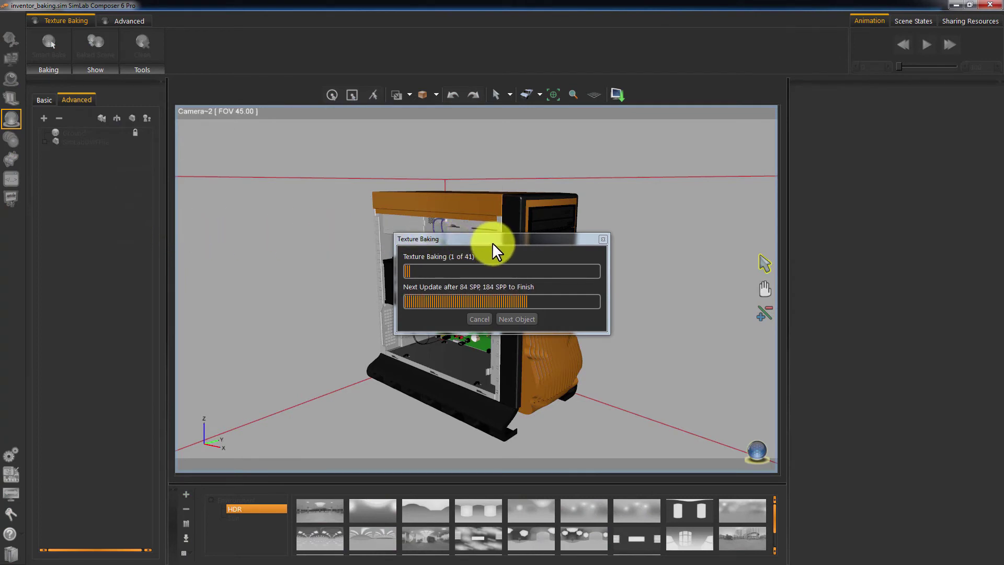
Step: Move the baking progress window clear of the model and view the case from other angles during the bake
left_click_drag(492, 243, 197, 200)
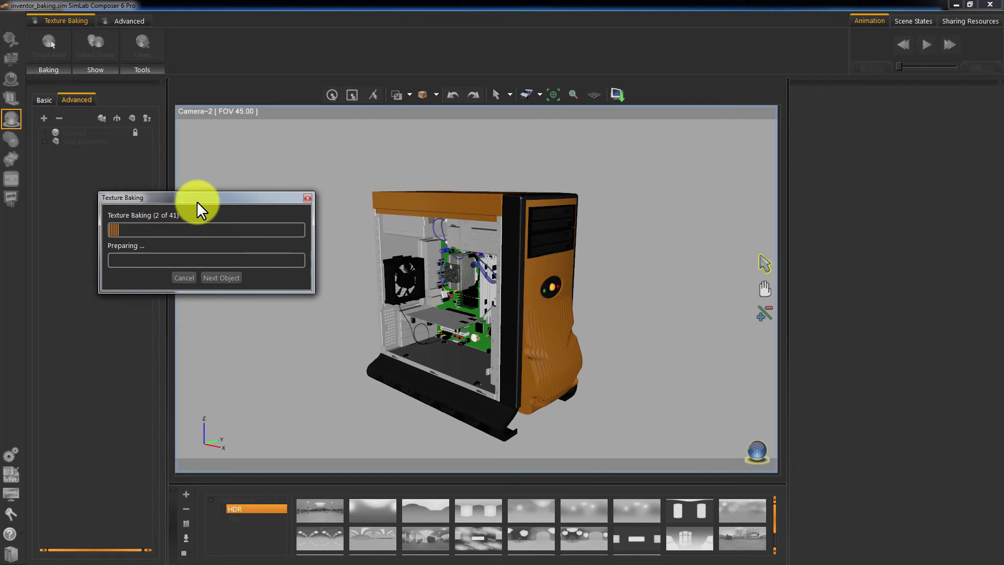
left_click_drag(379, 316, 528, 293)
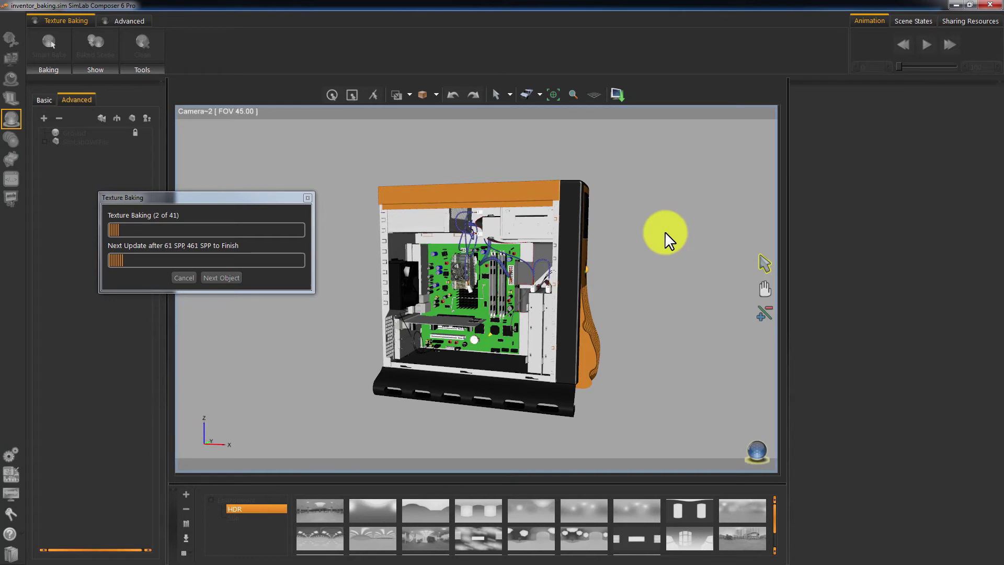
left_click_drag(664, 231, 561, 230)
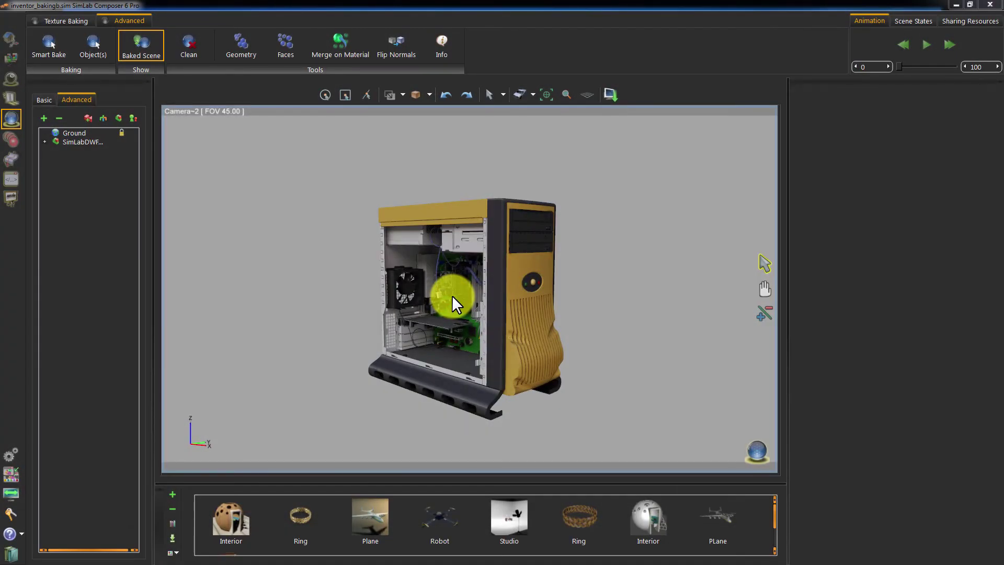
Step: Inspect the baked PC case from the front, open side and rear, comparing the baked and unbaked scene display
left_click_drag(463, 295, 380, 311)
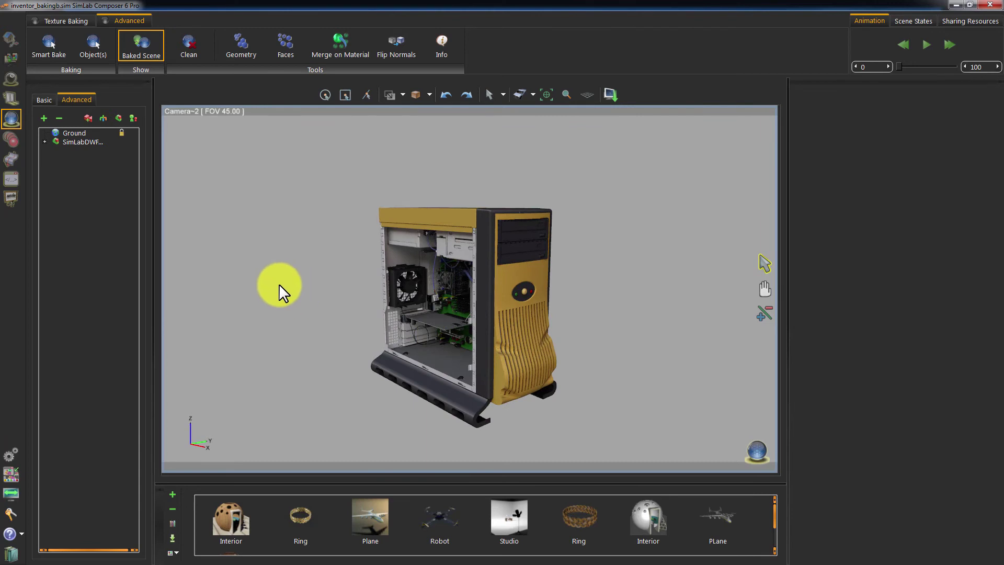
left_click_drag(269, 281, 475, 250)
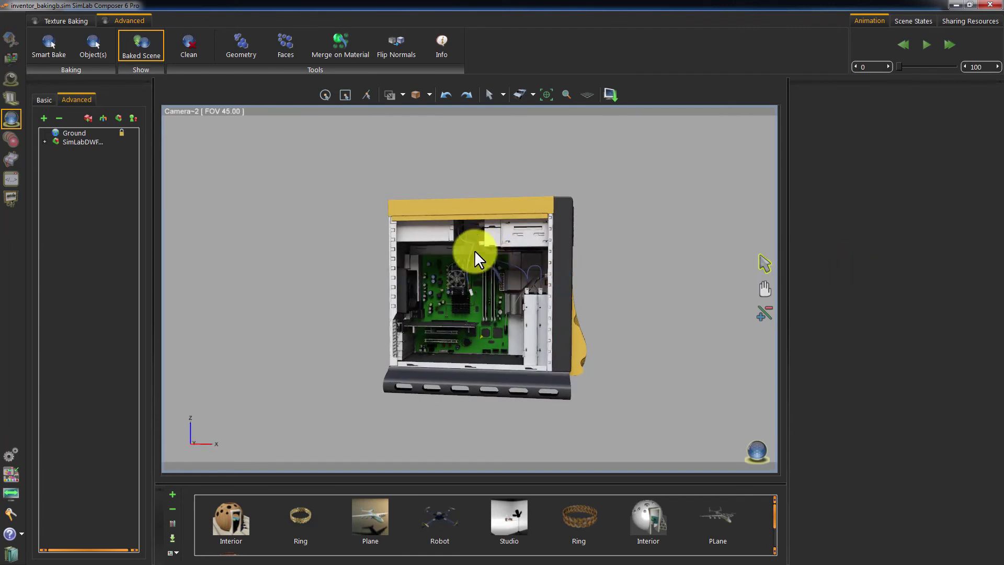
left_click(135, 44)
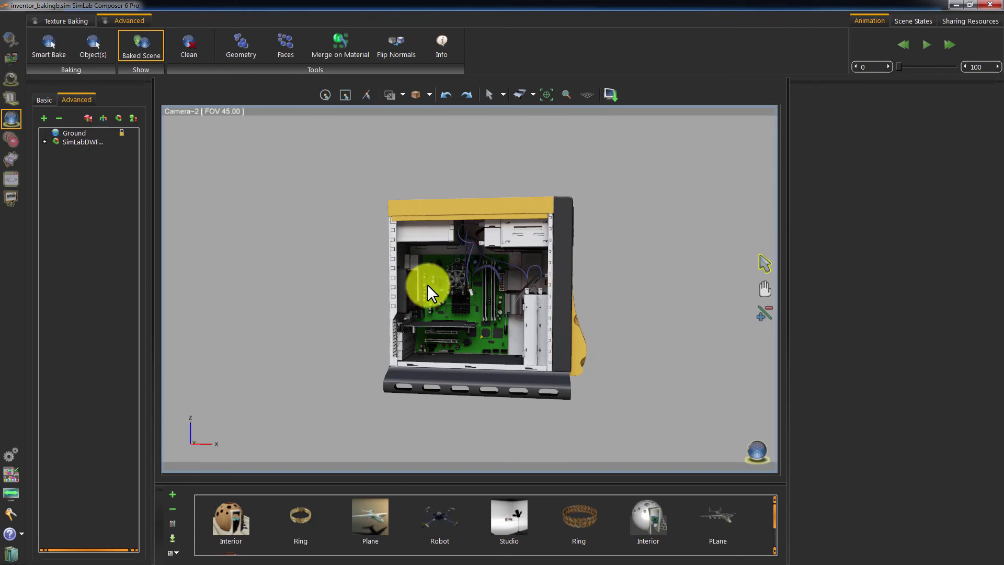
left_click_drag(337, 268, 619, 303)
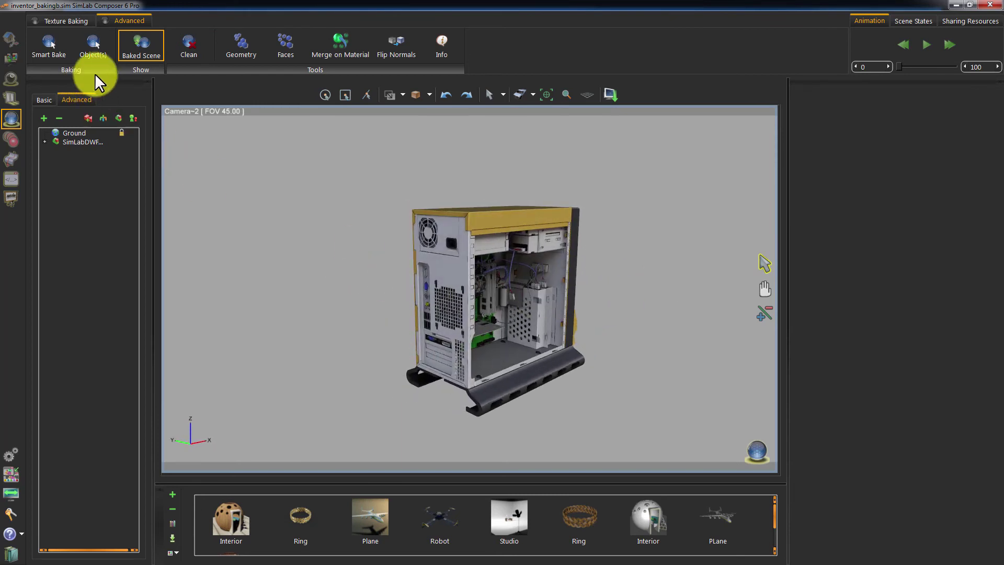
left_click(140, 46)
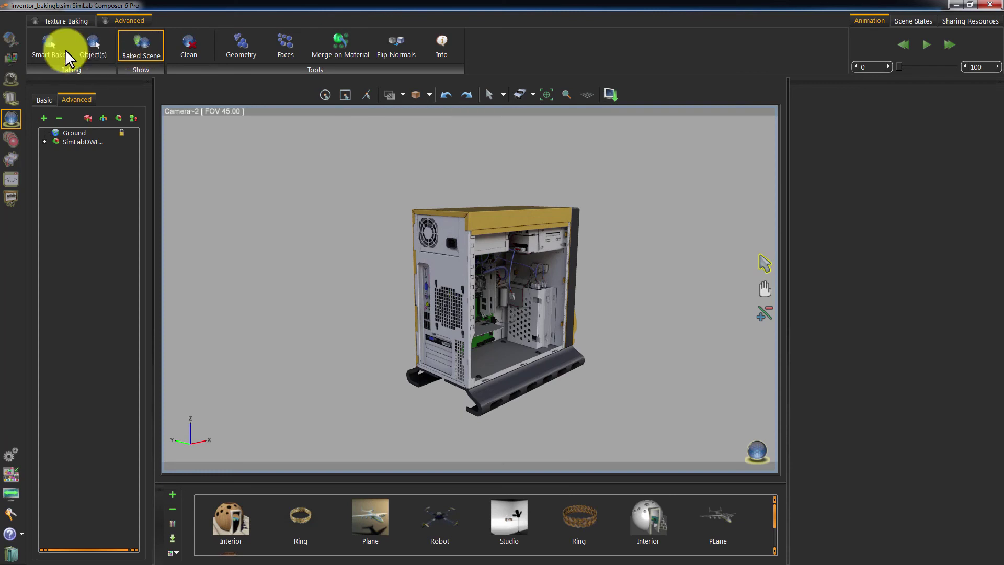
Step: Export the baked scene as a 3D PDF named baked
left_click(16, 55)
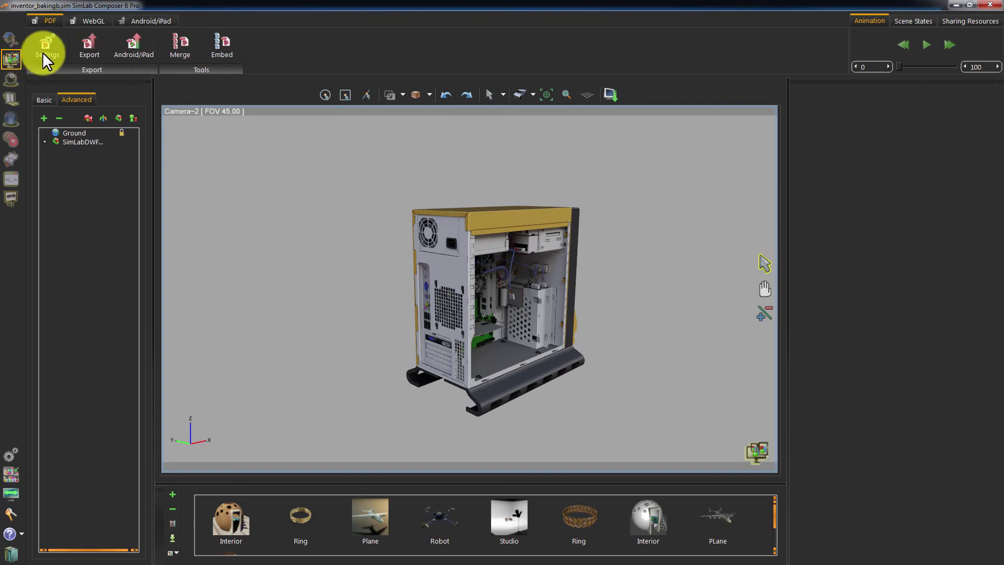
left_click(91, 48)
type("baked")
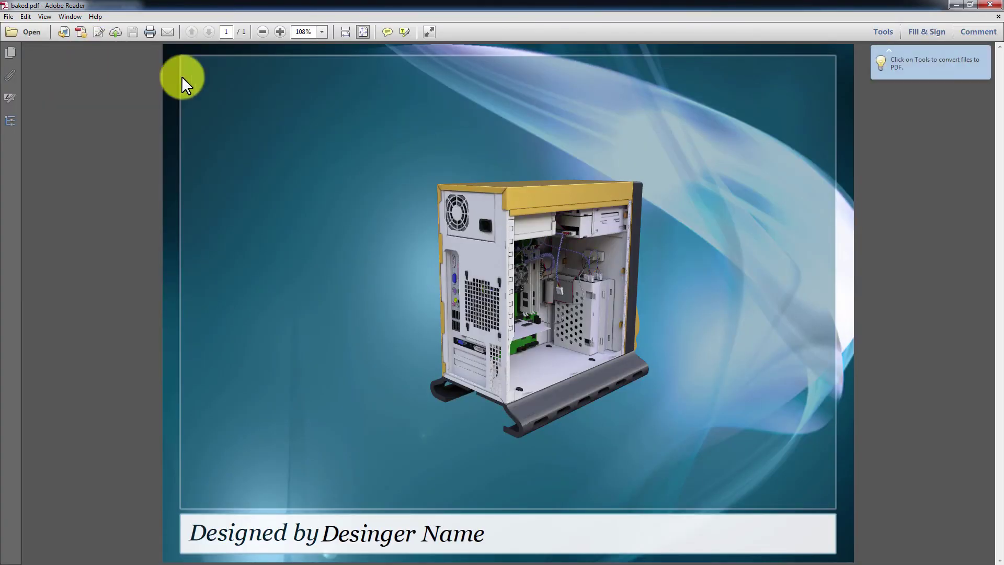
Step: In Adobe Reader, activate the 3D model in baked.pdf, switch its lighting to Night Lights and examine the case from several angles
mouse_move(629, 209)
left_click_drag(710, 261, 648, 270)
left_click(530, 52)
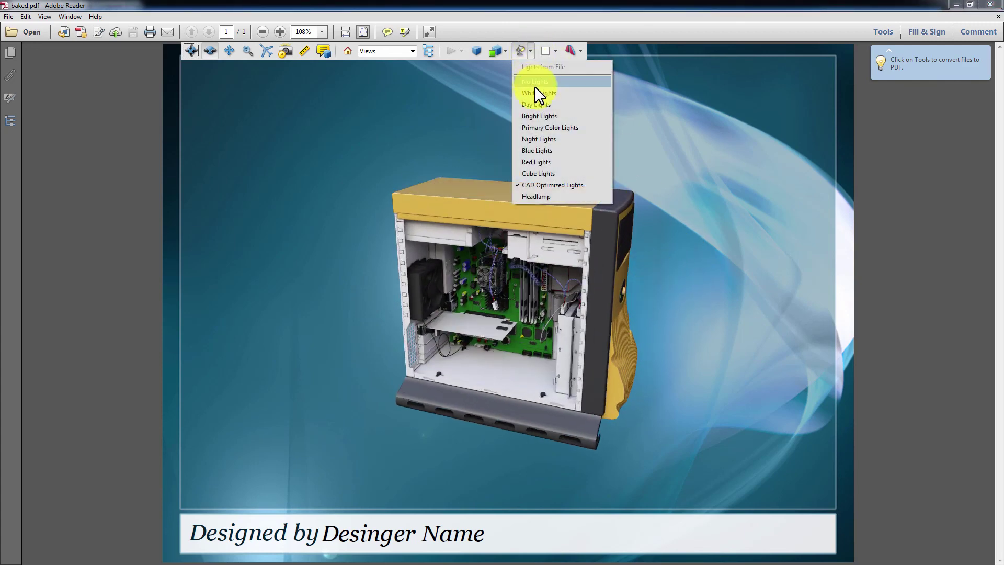
left_click(538, 140)
left_click_drag(413, 158, 579, 142)
left_click_drag(660, 178, 466, 181)
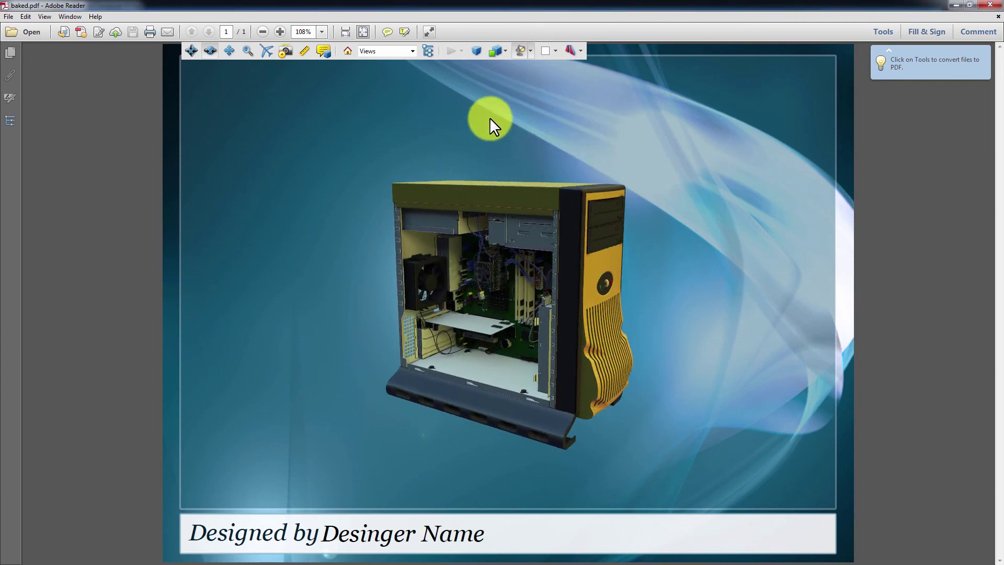
Step: Open the lighting options of the 3D model in the PDF
left_click(531, 51)
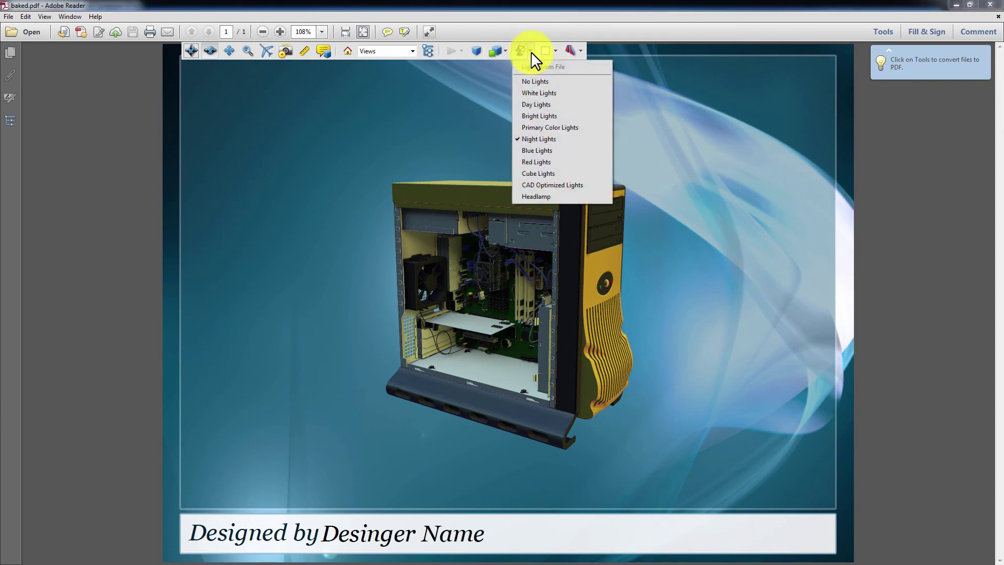